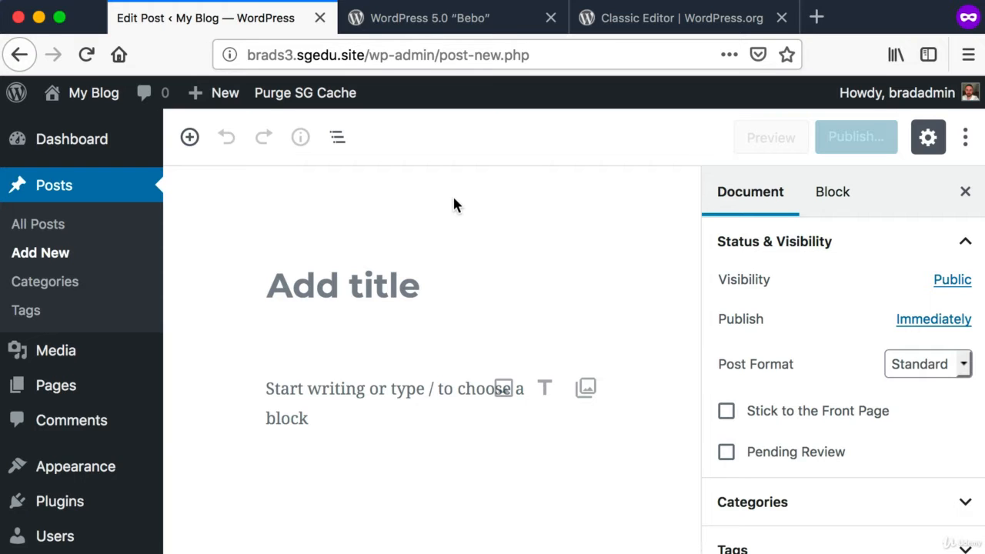
pyautogui.press('super+shift+4')
pyautogui.moveTo(202, 145); pyautogui.dragTo(884, 509)
pyautogui.press('super+shift+4')
pyautogui.moveTo(213, 162); pyautogui.dragTo(625, 435)
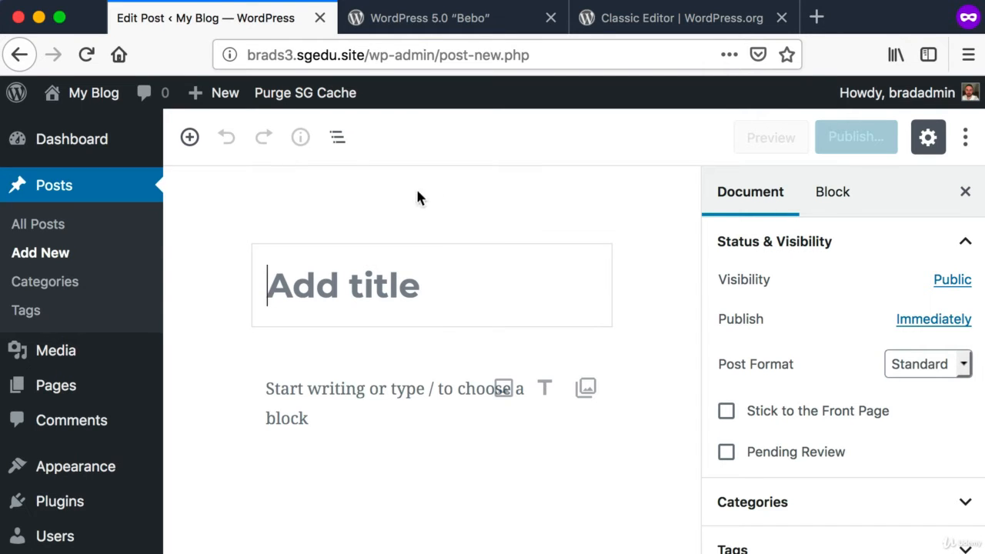
pyautogui.press('super+shift+4')
pyautogui.moveTo(448, 271); pyautogui.dragTo(957, 523)
# Step: Read the "Keep it Classic" section of the WordPress 5.0 "Bebo" announcement, checking how long the Classic Editor plugin is supported
pyautogui.click(464, 22)
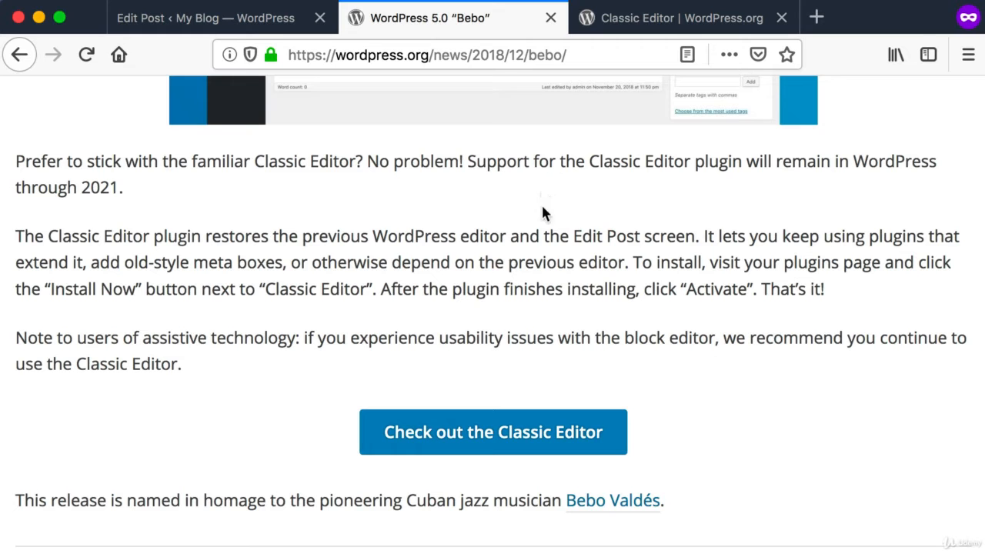
pyautogui.moveTo(368, 58); pyautogui.dragTo(482, 60)
pyautogui.click(482, 59)
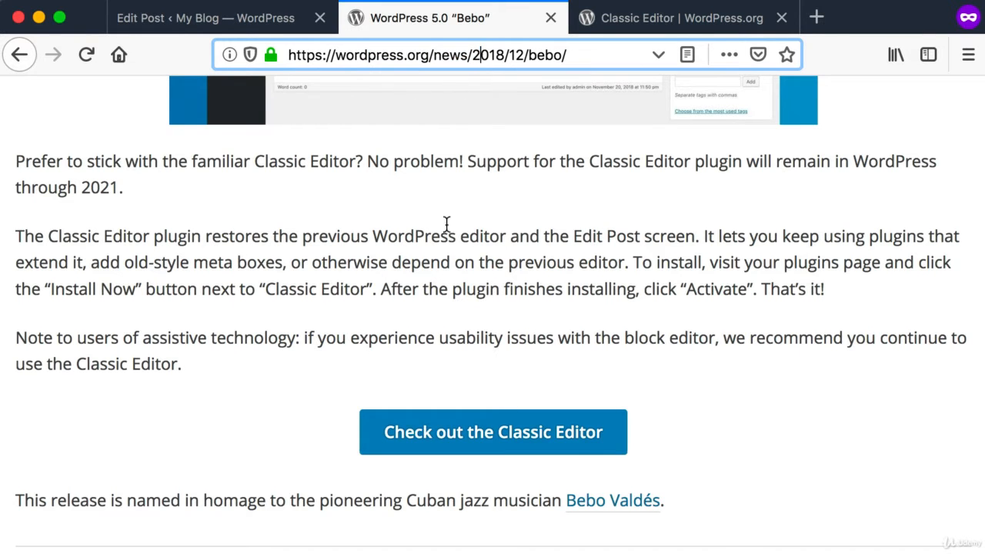
pyautogui.scroll(1, 452, 225)
pyautogui.scroll(5, 454, 219)
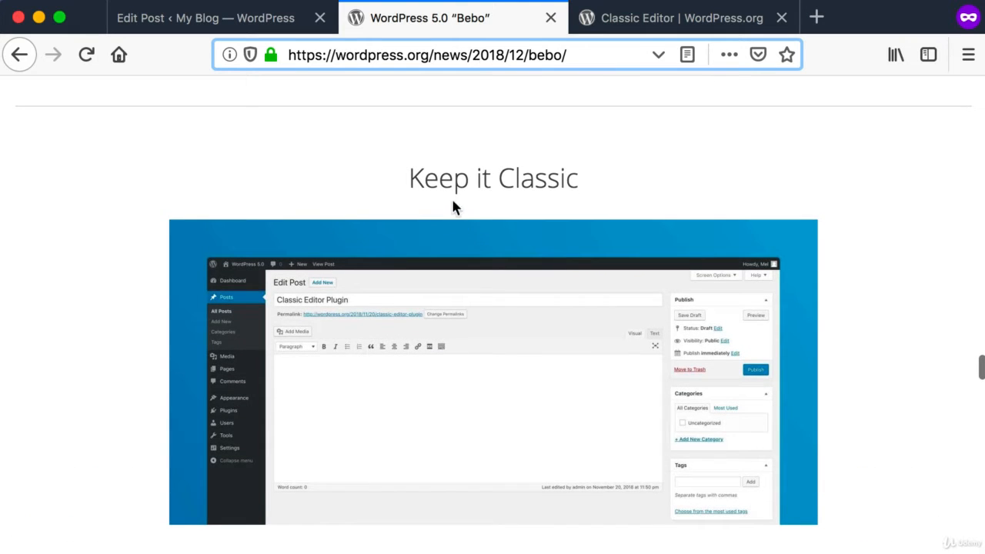
pyautogui.press('super+shift+4')
pyautogui.moveTo(377, 150); pyautogui.dragTo(616, 212)
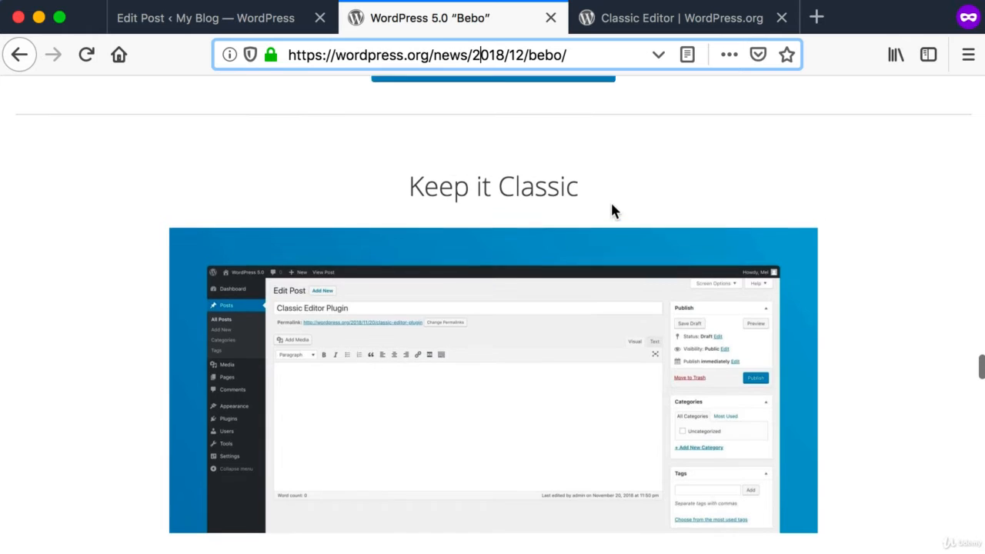
pyautogui.scroll(-4, 611, 209)
pyautogui.press('super+shift+4')
pyautogui.moveTo(4, 237); pyautogui.dragTo(367, 282)
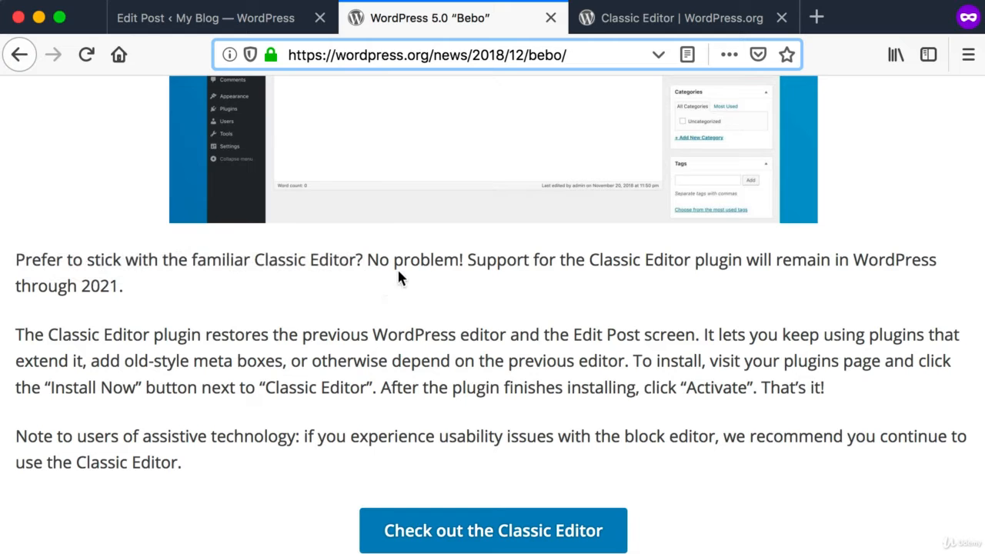
pyautogui.press('super+shift+4')
pyautogui.moveTo(462, 244); pyautogui.dragTo(796, 275)
pyautogui.press('super+shift+4')
pyautogui.moveTo(80, 273); pyautogui.dragTo(122, 299)
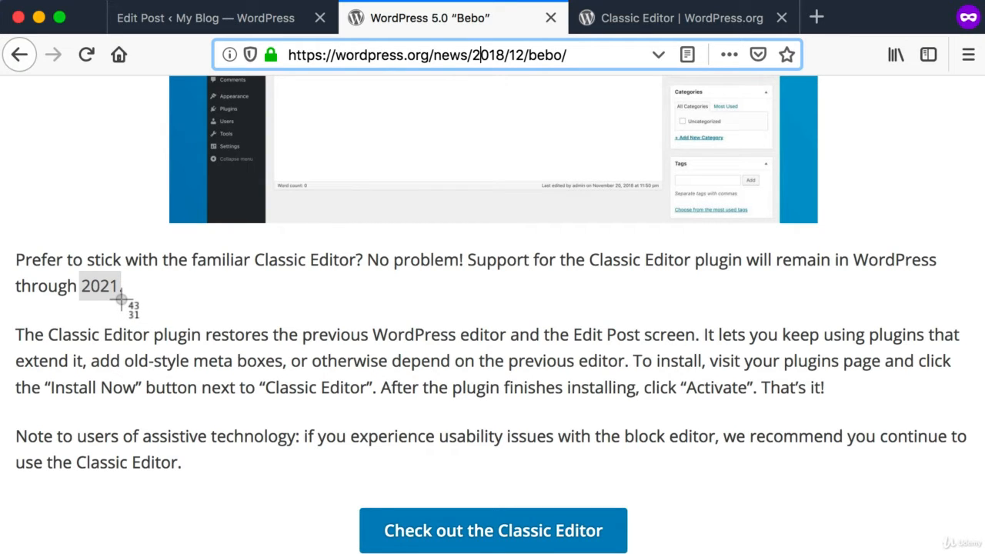
pyautogui.scroll(2, 125, 250)
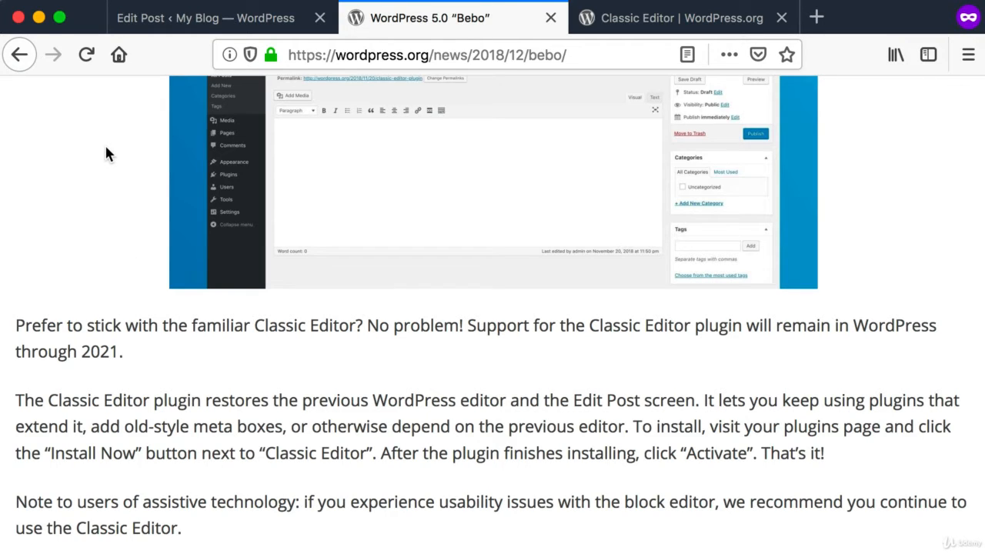
# Step: Return to the new blog post and give it the title "Hello World"
pyautogui.click(183, 21)
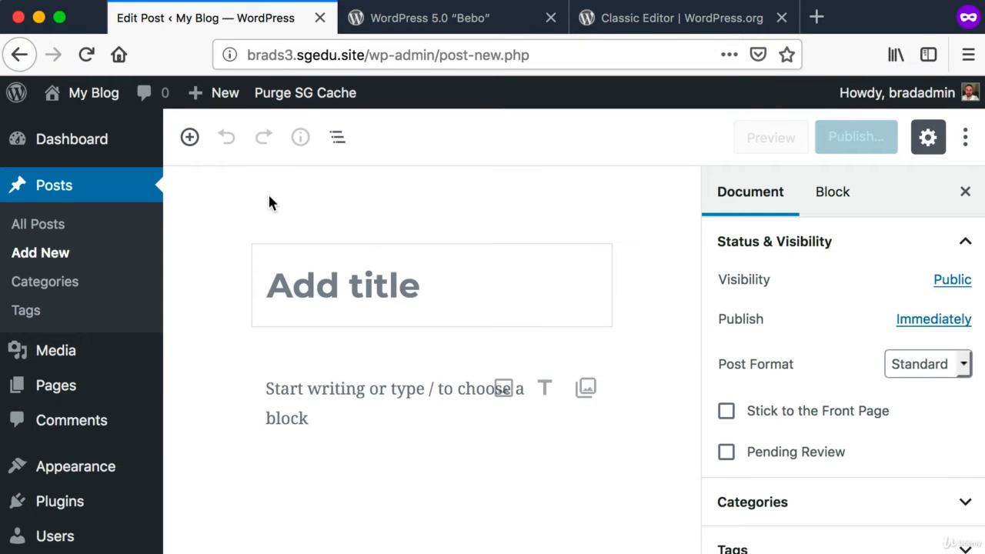
pyautogui.press('super+shift+4')
pyautogui.moveTo(202, 173); pyautogui.dragTo(655, 527)
pyautogui.click(395, 304)
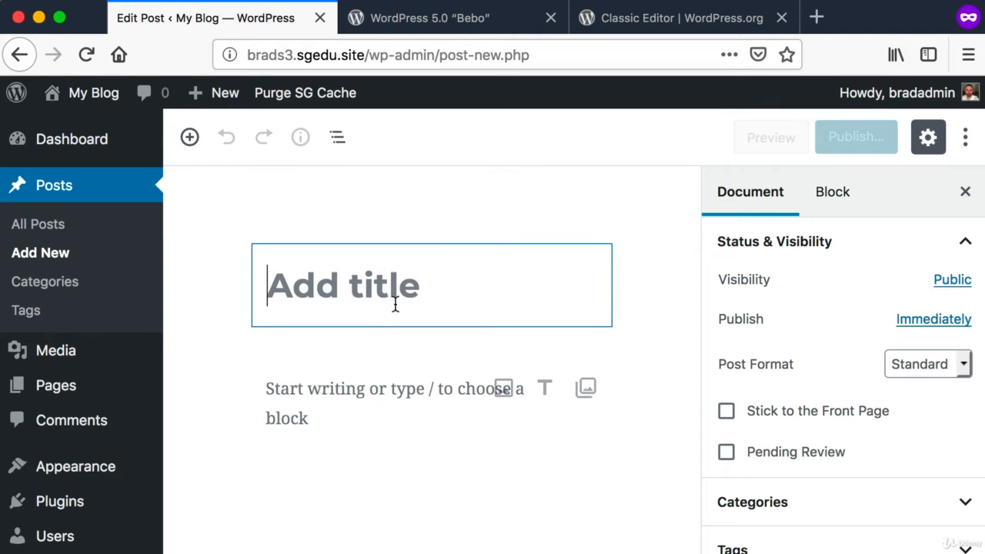
pyautogui.write('Hello World')
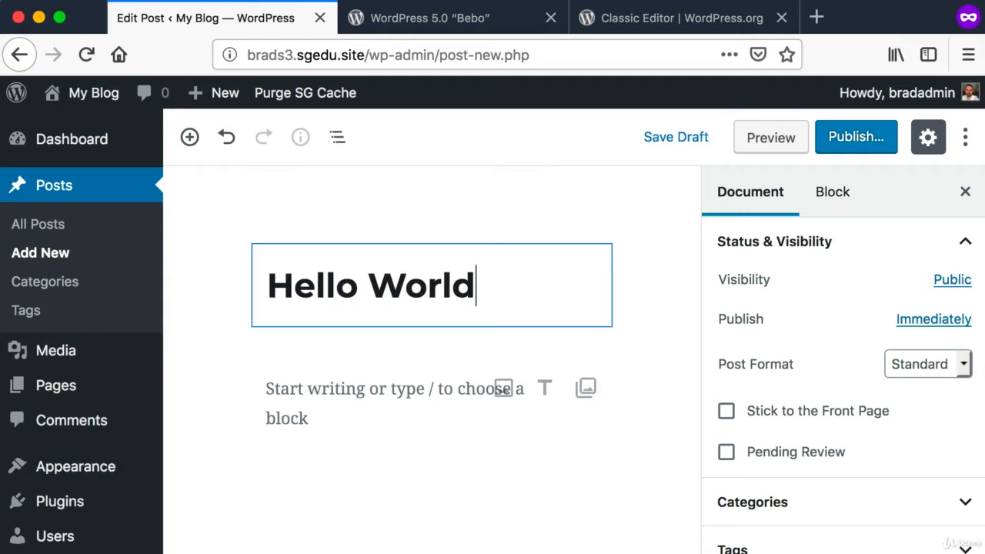
# Step: Write two paragraph blocks under the title, reading "This is the content." and "Hello again."
pyautogui.press('shift+super+4')
pyautogui.moveTo(244, 347); pyautogui.dragTo(680, 528)
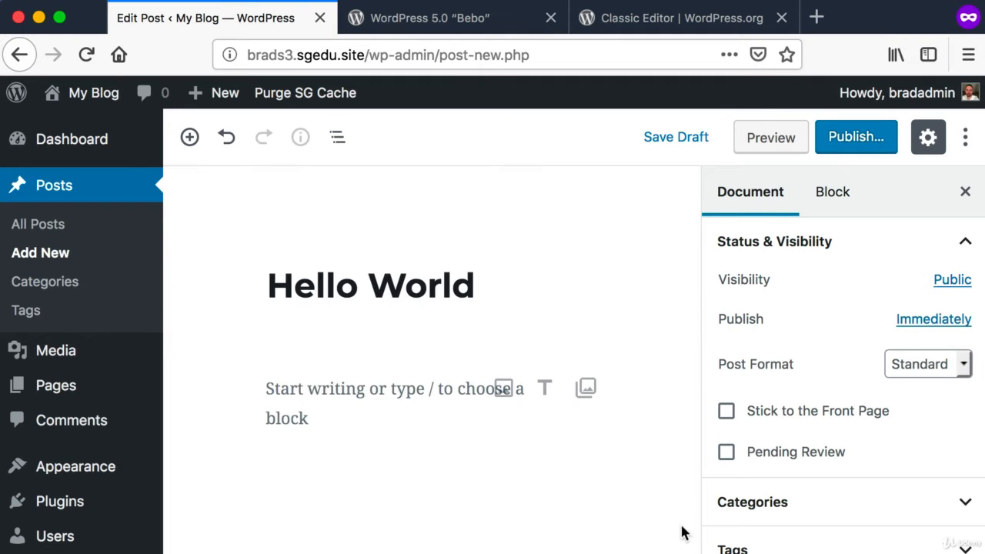
pyautogui.click(354, 391)
pyautogui.write('This is the con')
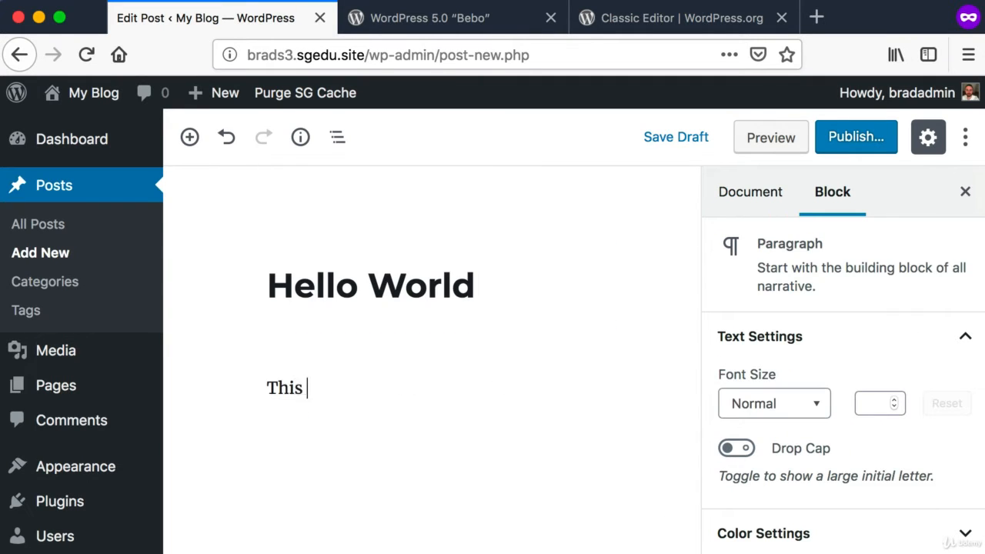
pyautogui.write('tent.')
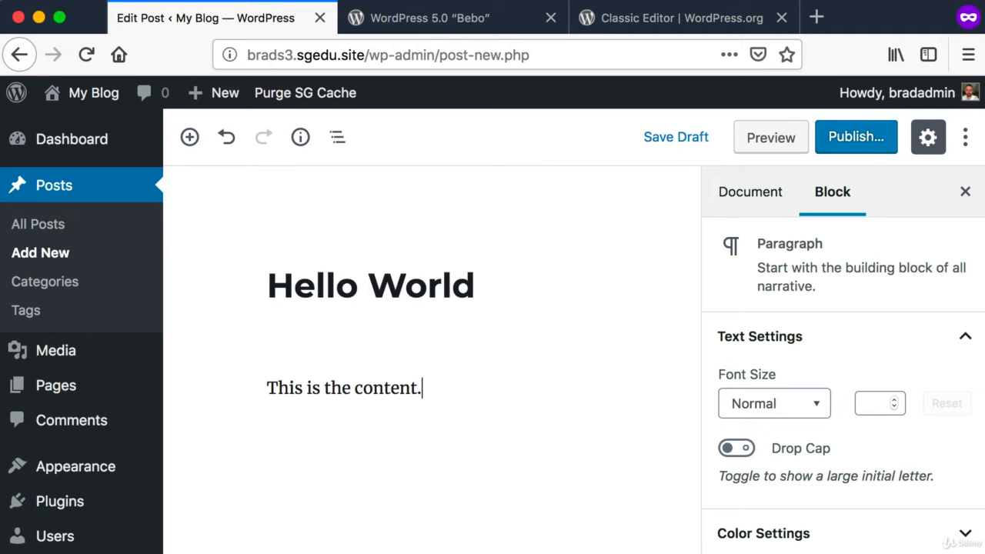
pyautogui.press('Return')
pyautogui.write('Hello again.')
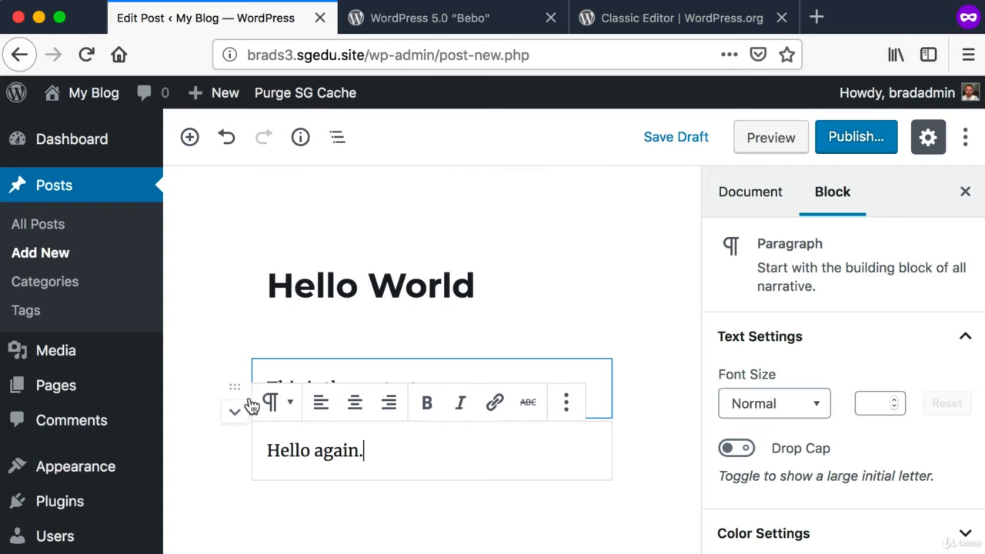
# Step: Place the "Hello again." paragraph above "This is the content." and add a last paragraph reading "Hi once again."
pyautogui.press('super+shift+4')
pyautogui.moveTo(213, 363); pyautogui.dragTo(481, 507)
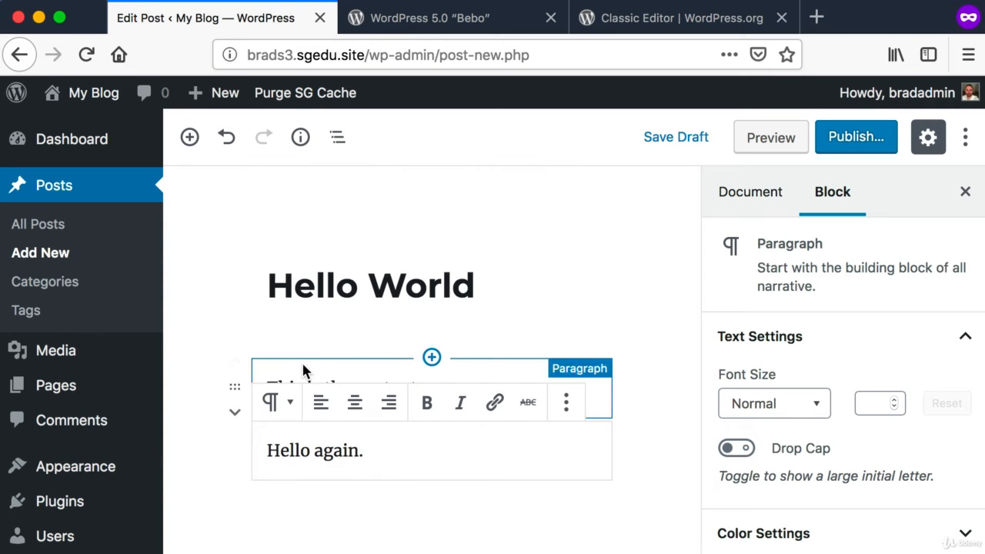
pyautogui.click(338, 374)
pyautogui.click(355, 451)
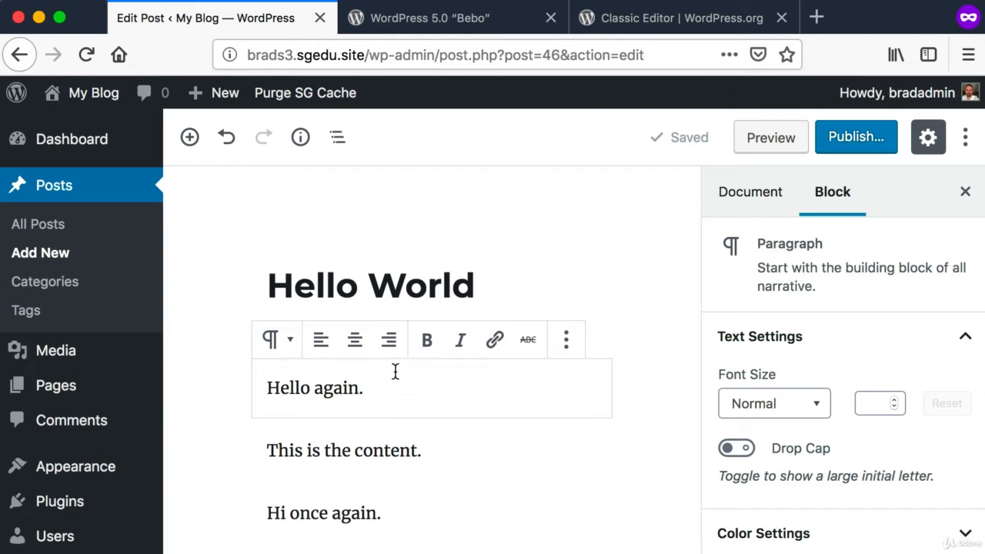
# Step: Transform the "This is the content." paragraph into a Heading block
pyautogui.click(352, 449)
pyautogui.press('super+shift+4')
pyautogui.moveTo(446, 460); pyautogui.dragTo(247, 437)
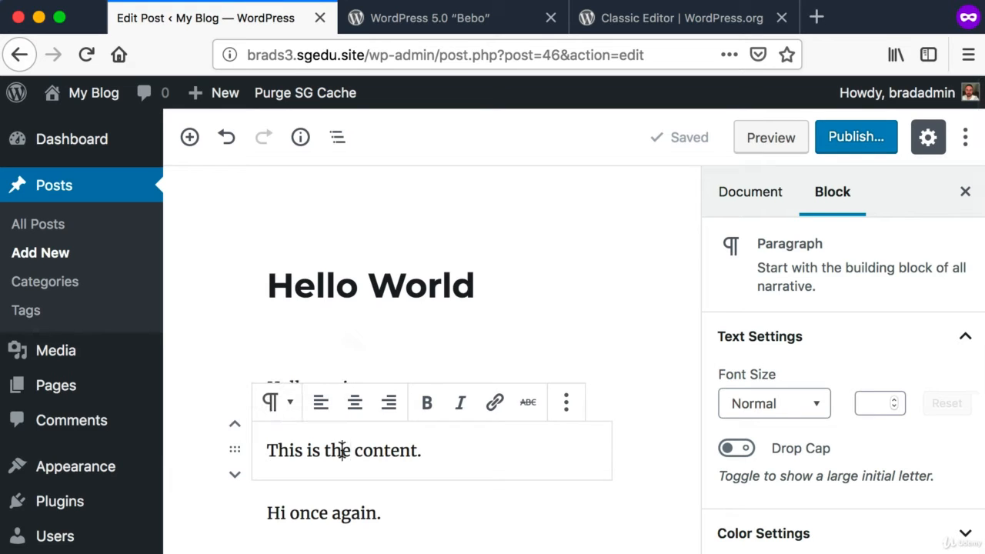
pyautogui.moveTo(441, 457); pyautogui.dragTo(288, 451)
pyautogui.click(424, 452)
pyautogui.click(374, 452)
pyautogui.press('super+shift+4')
pyautogui.moveTo(264, 388); pyautogui.dragTo(279, 418)
pyautogui.press('Escape')
pyautogui.click(277, 403)
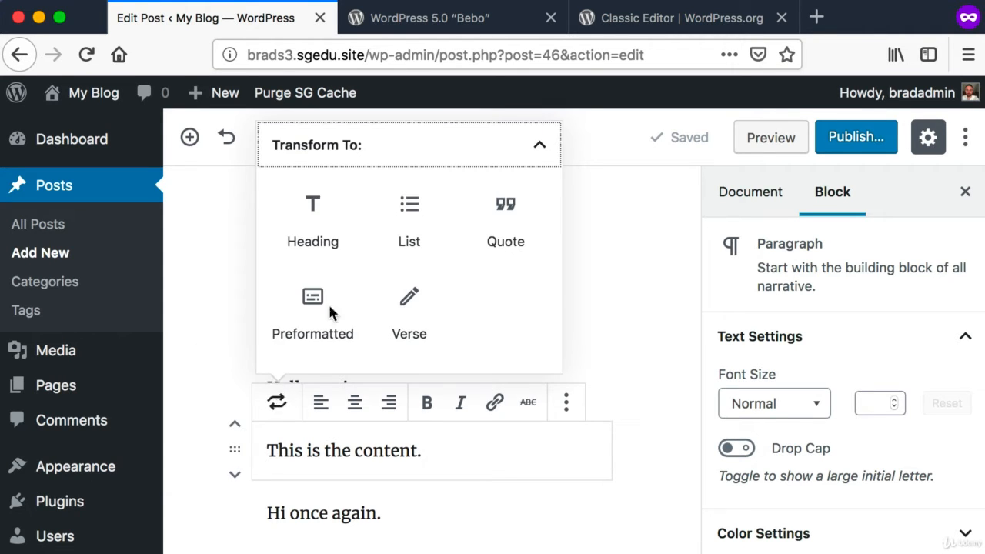
pyautogui.click(314, 213)
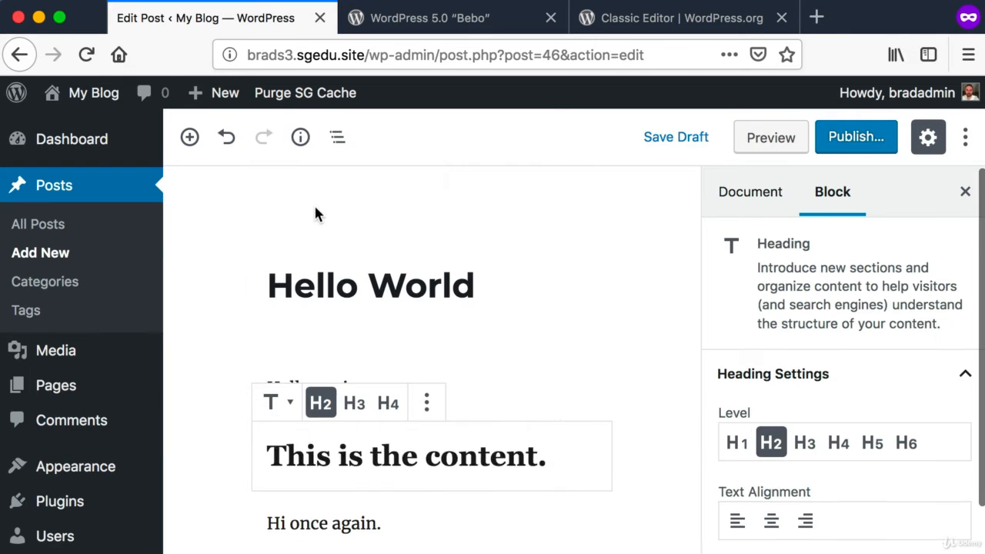
# Step: Add an empty paragraph block below "Hi once again."
pyautogui.scroll(-3, 399, 377)
pyautogui.click(401, 385)
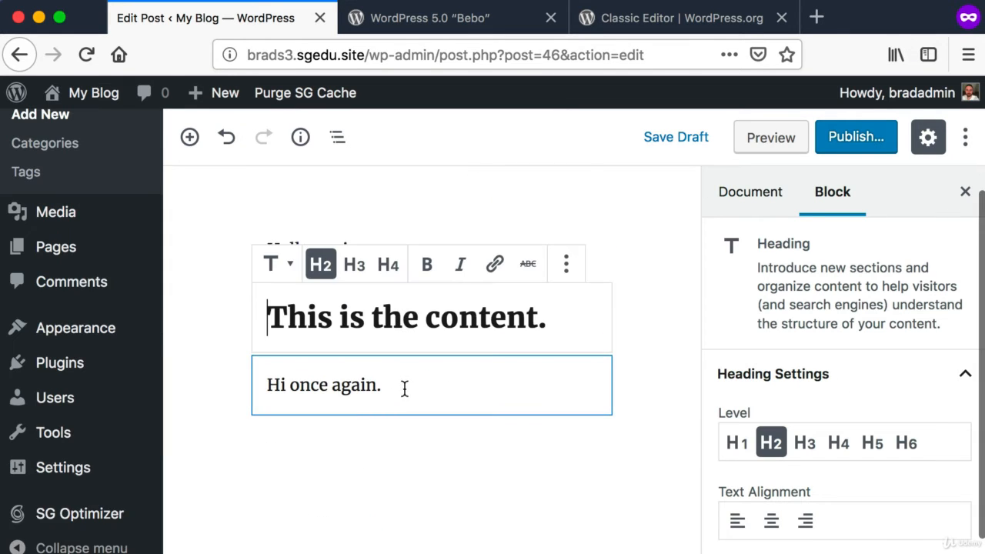
pyautogui.press('Return')
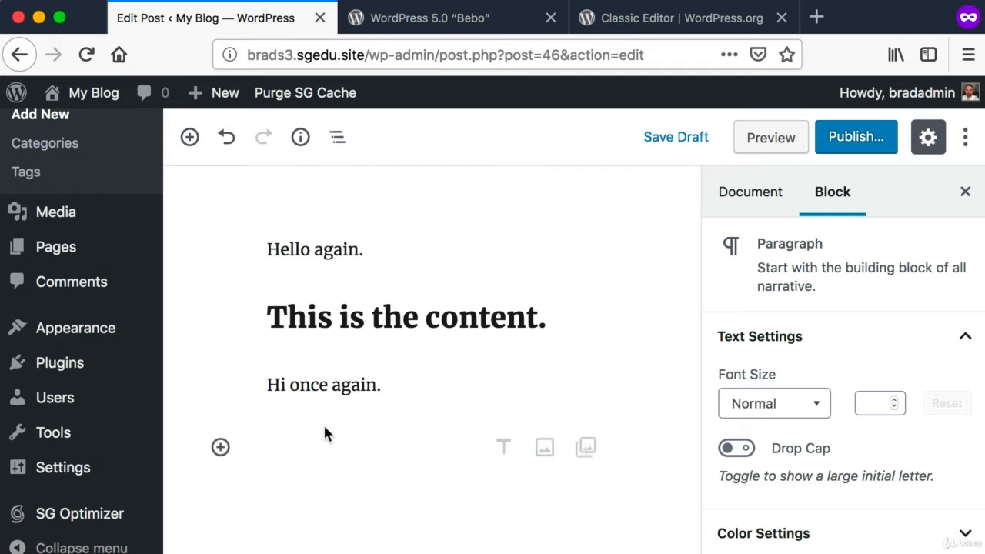
pyautogui.press('super+shift+4')
pyautogui.moveTo(253, 428); pyautogui.dragTo(446, 491)
# Step: Search the available blocks for "youtube" and insert a YouTube embed block at the end of the post
pyautogui.scroll(1, 446, 491)
pyautogui.scroll(2, 445, 485)
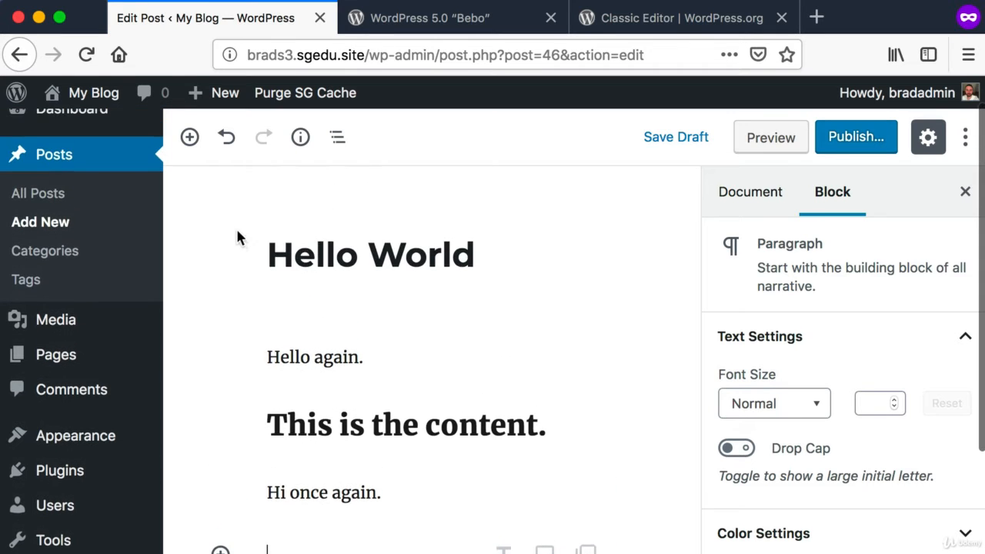
pyautogui.press('super+shift+4')
pyautogui.moveTo(175, 173); pyautogui.dragTo(214, 121)
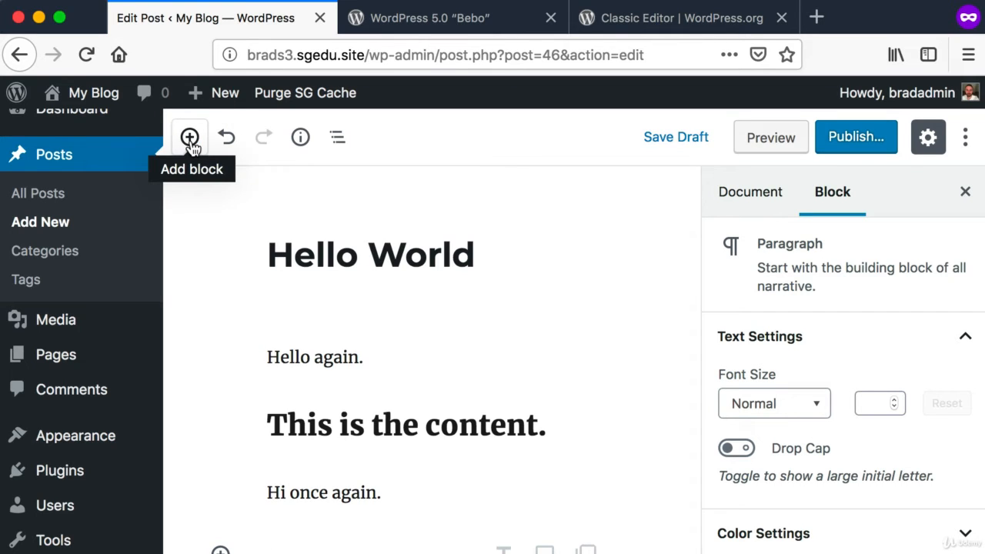
pyautogui.click(190, 139)
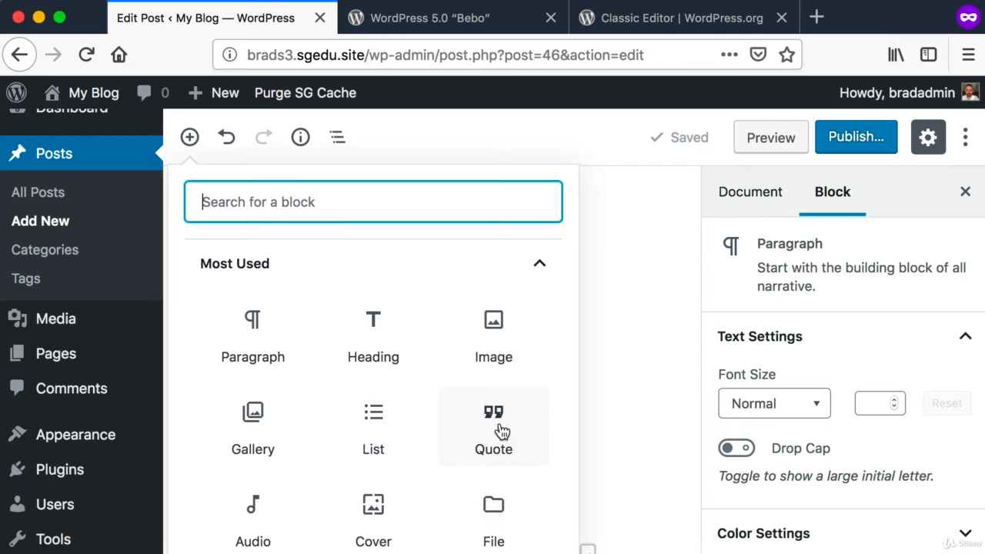
pyautogui.scroll(1, 403, 253)
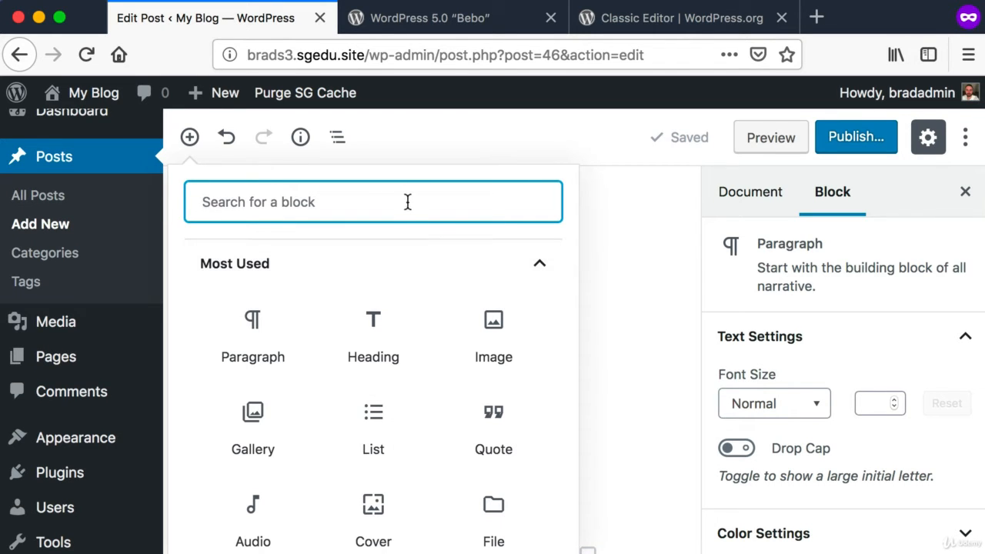
pyautogui.press('super+shift+4')
pyautogui.moveTo(183, 176); pyautogui.dragTo(508, 229)
pyautogui.write('youtube')
pyautogui.press('super+shift+4')
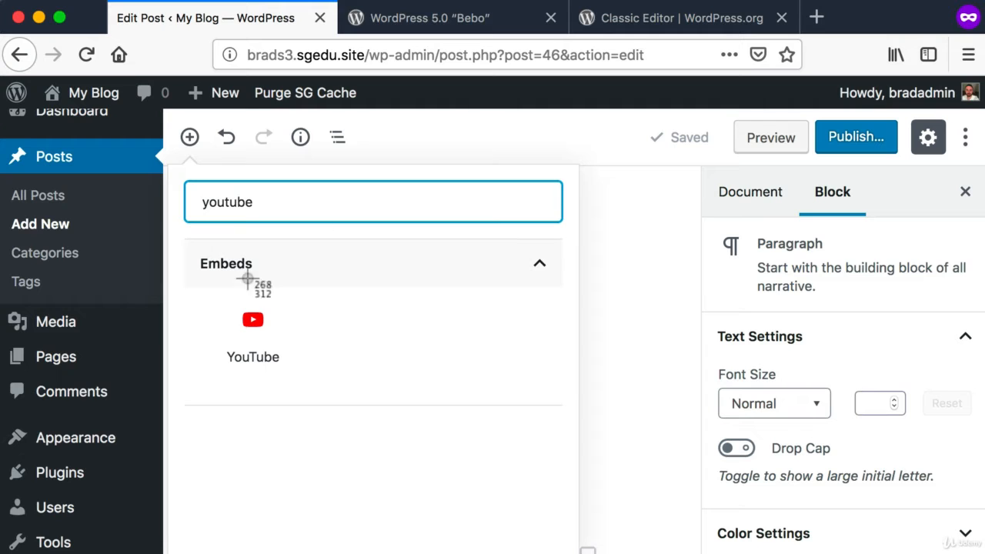
pyautogui.moveTo(220, 288); pyautogui.dragTo(321, 384)
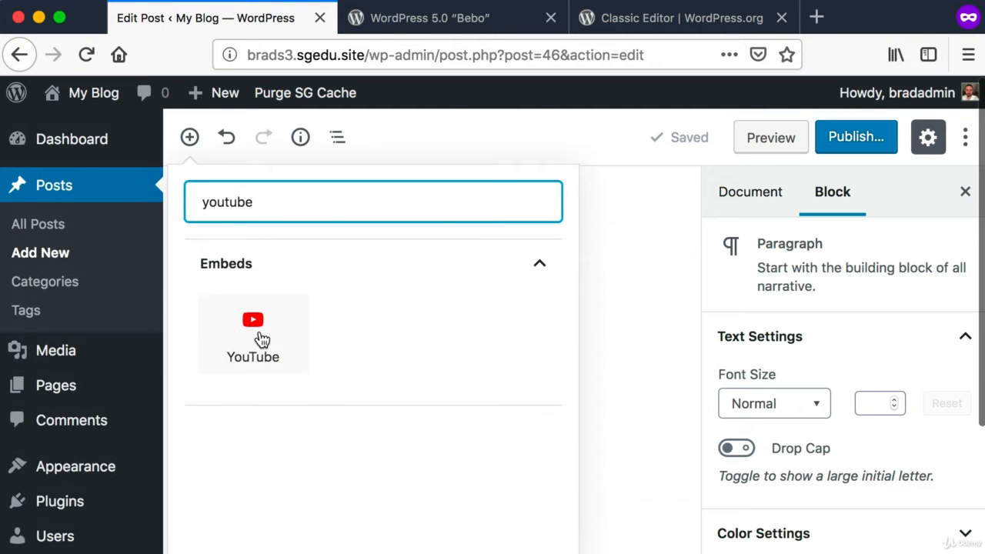
pyautogui.click(258, 335)
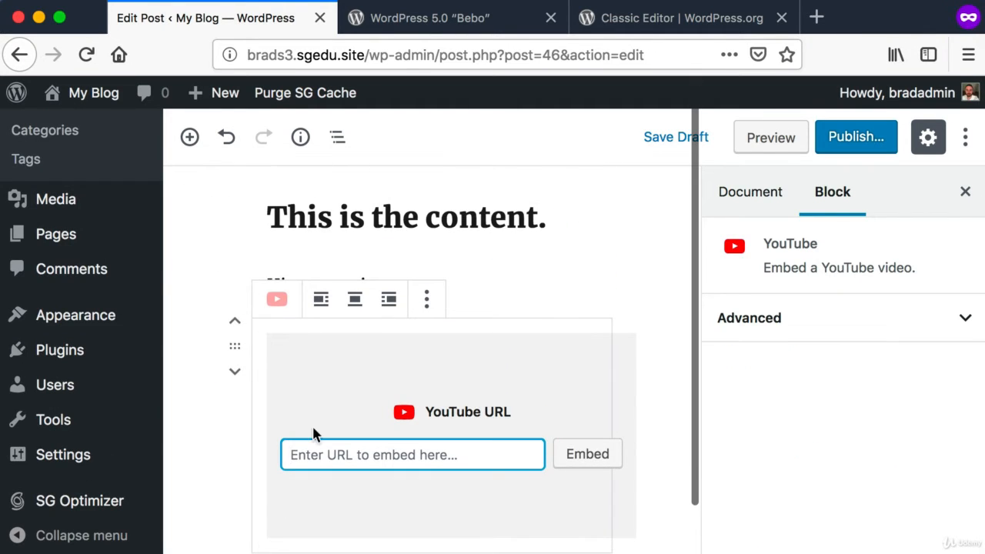
pyautogui.press('super+shift+4')
pyautogui.moveTo(277, 420); pyautogui.dragTo(517, 483)
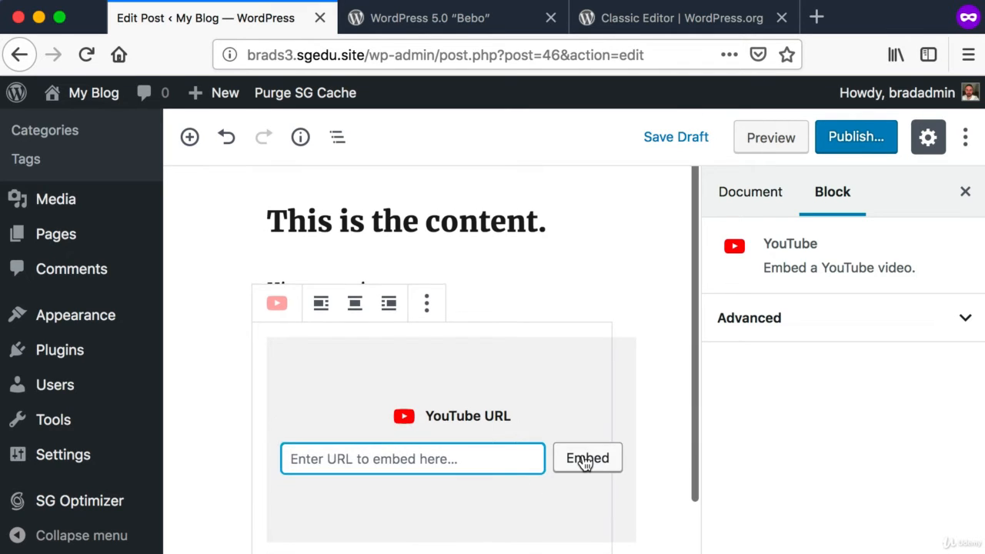
pyautogui.press('super+shift+4')
pyautogui.moveTo(219, 312); pyautogui.dragTo(644, 526)
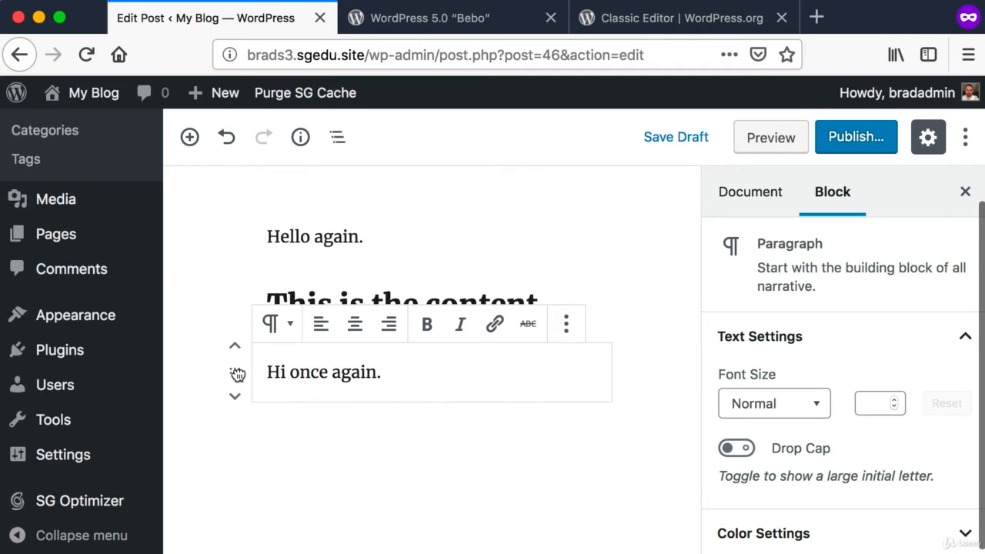
# Step: Move the "Hi once again." paragraph above the "This is the content." heading
pyautogui.moveTo(237, 375); pyautogui.dragTo(303, 288)
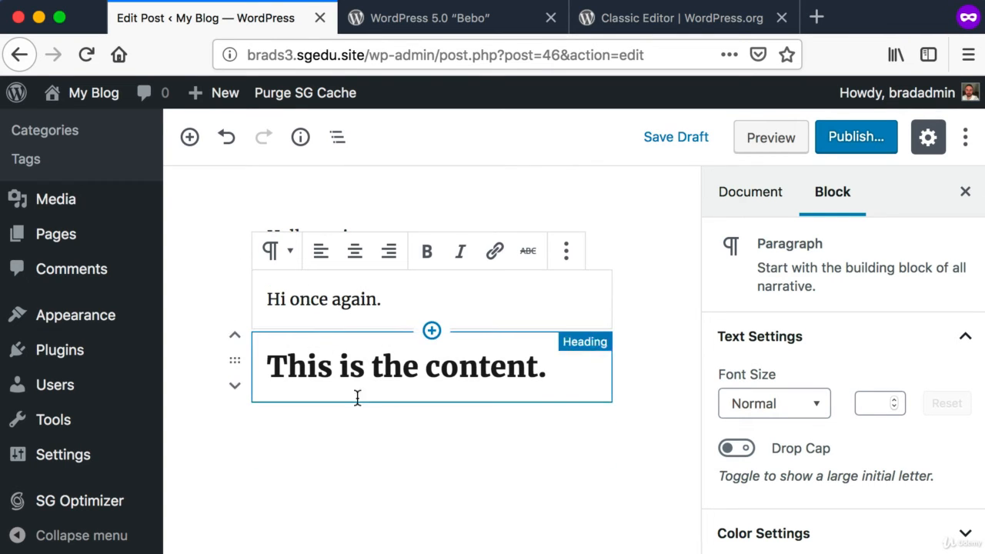
pyautogui.click(426, 444)
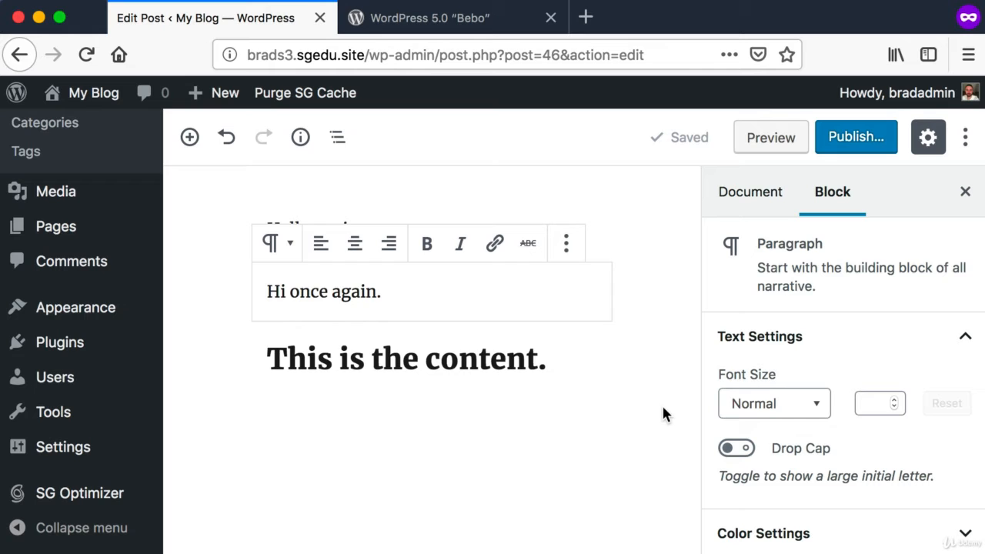
pyautogui.press('super+shift+4')
pyautogui.moveTo(225, 182); pyautogui.dragTo(890, 544)
pyautogui.scroll(1, 661, 388)
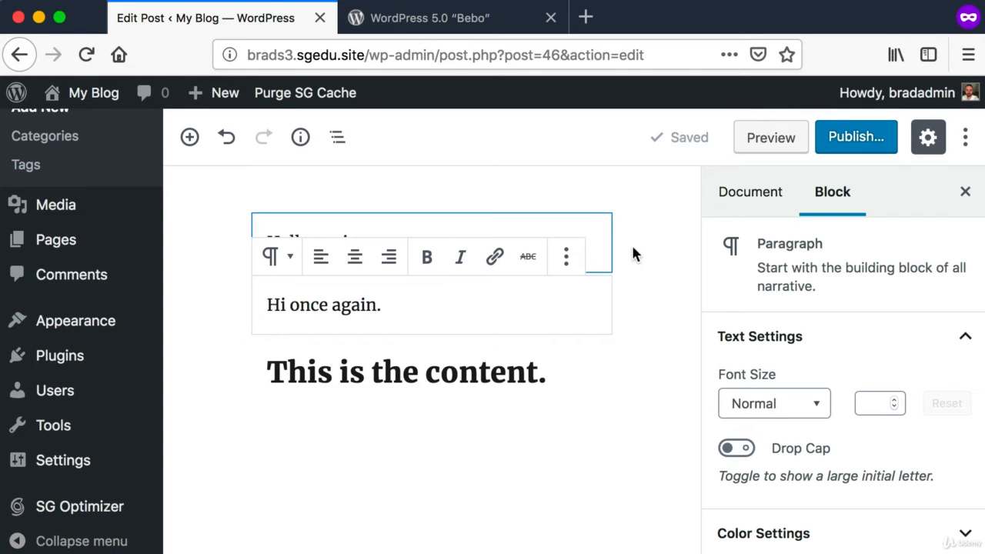
# Step: Switch to the WordPress 5.0 "Bebo" announcement and examine how long the Classic Editor plugin will be supported
pyautogui.click(433, 17)
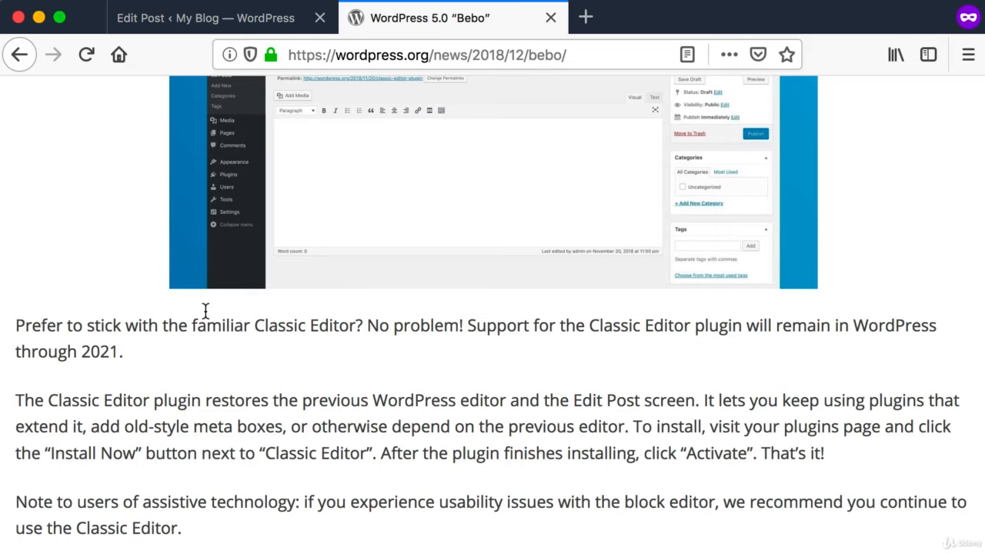
pyautogui.scroll(2, 204, 313)
pyautogui.press('super+shift+4')
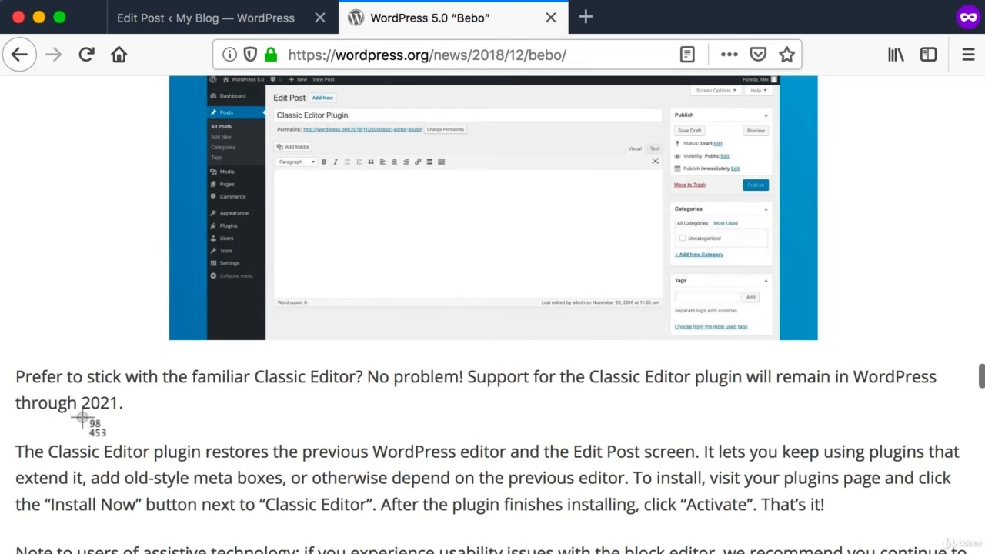
pyautogui.moveTo(64, 393); pyautogui.dragTo(151, 416)
pyautogui.press('Escape')
pyautogui.scroll(1, 146, 416)
pyautogui.press('super+shift+4')
pyautogui.moveTo(73, 396); pyautogui.dragTo(173, 435)
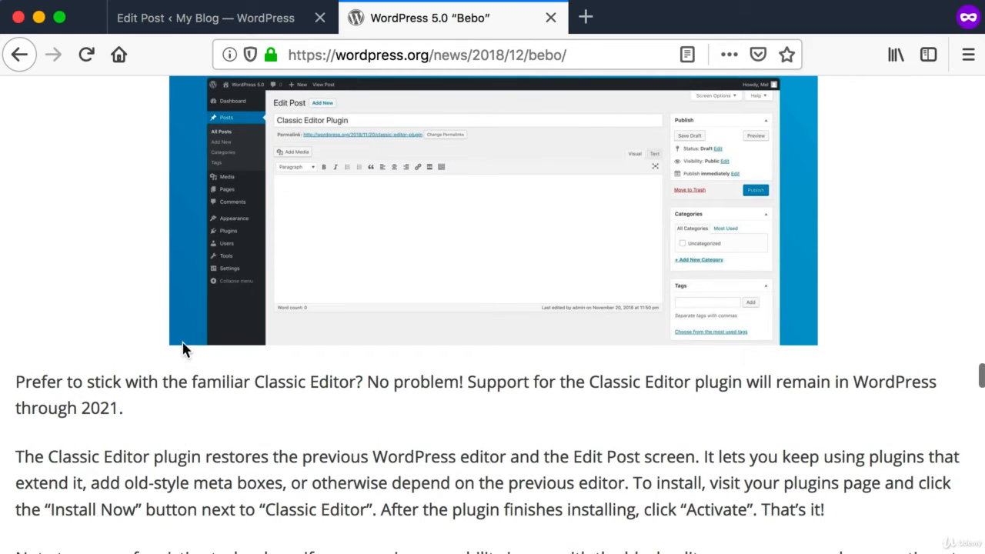
# Step: Return to the "Hello World" post and examine its blocks and settings sidebar in the block editor
pyautogui.click(210, 20)
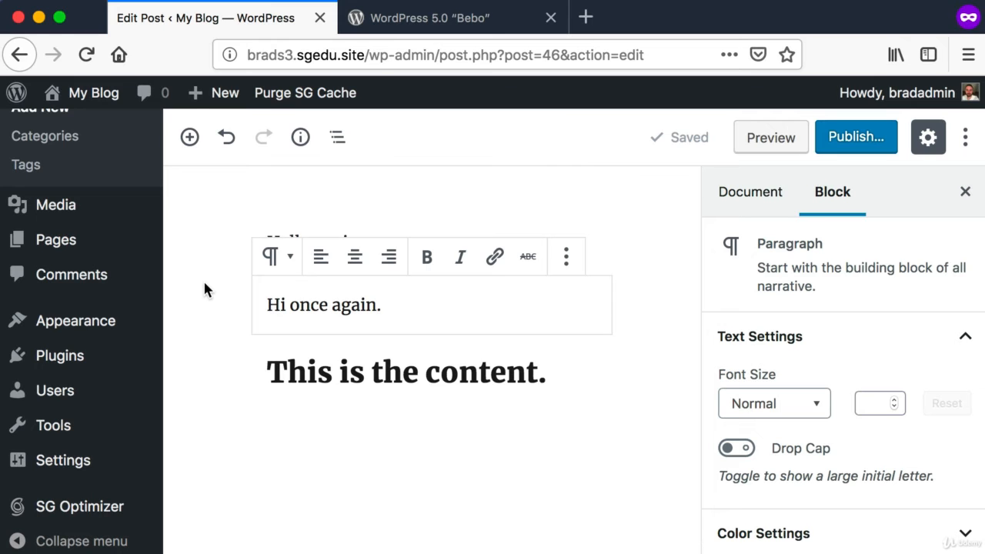
pyautogui.press('super+shift+4')
pyautogui.moveTo(194, 171); pyautogui.dragTo(915, 523)
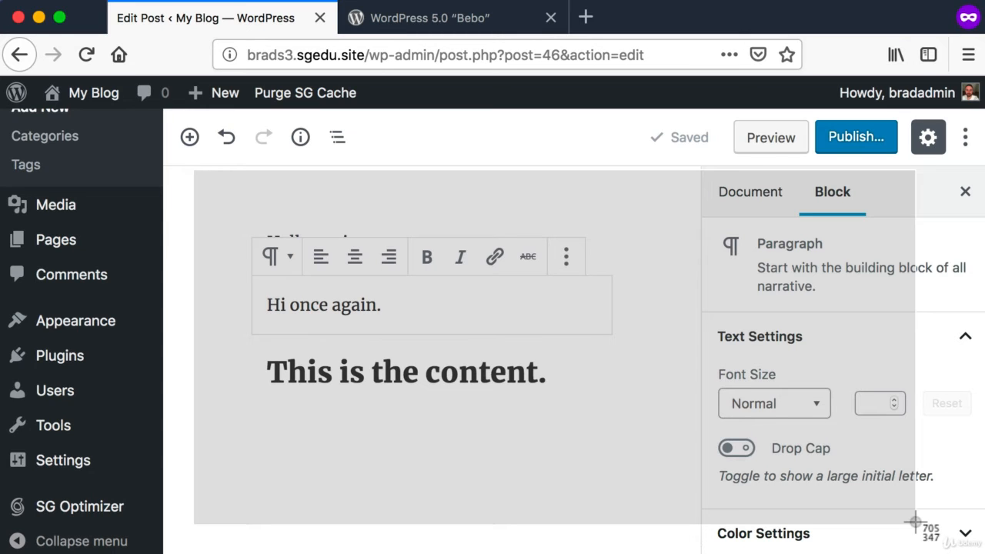
pyautogui.moveTo(915, 522); pyautogui.dragTo(916, 524)
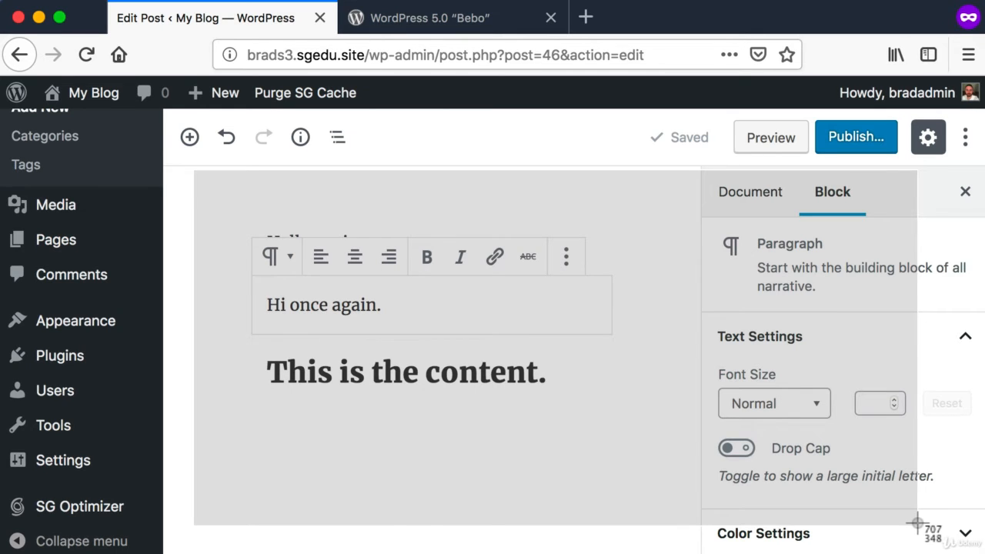
pyautogui.moveTo(917, 523); pyautogui.dragTo(917, 523)
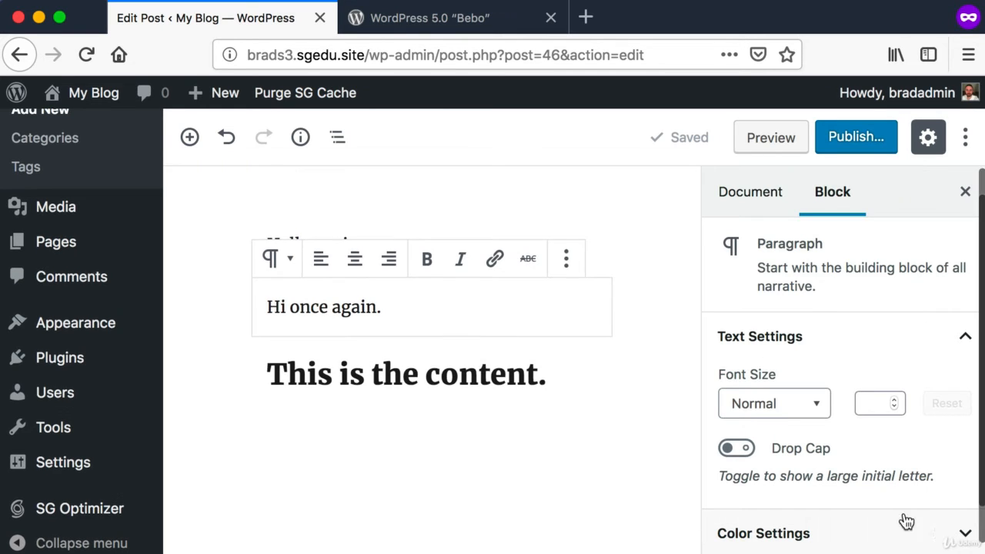
pyautogui.press('super+shift+4')
pyautogui.moveTo(191, 156); pyautogui.dragTo(862, 517)
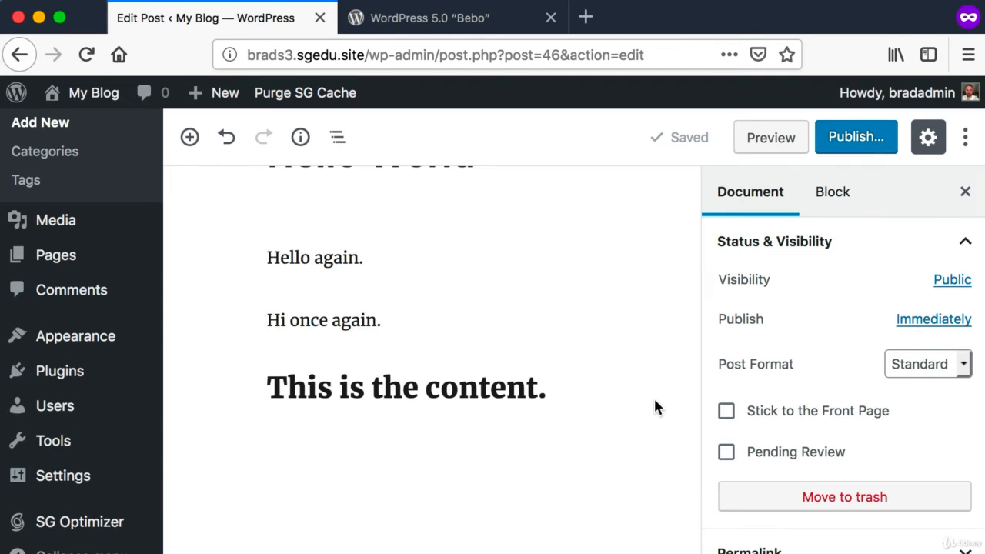
pyautogui.scroll(3, 648, 405)
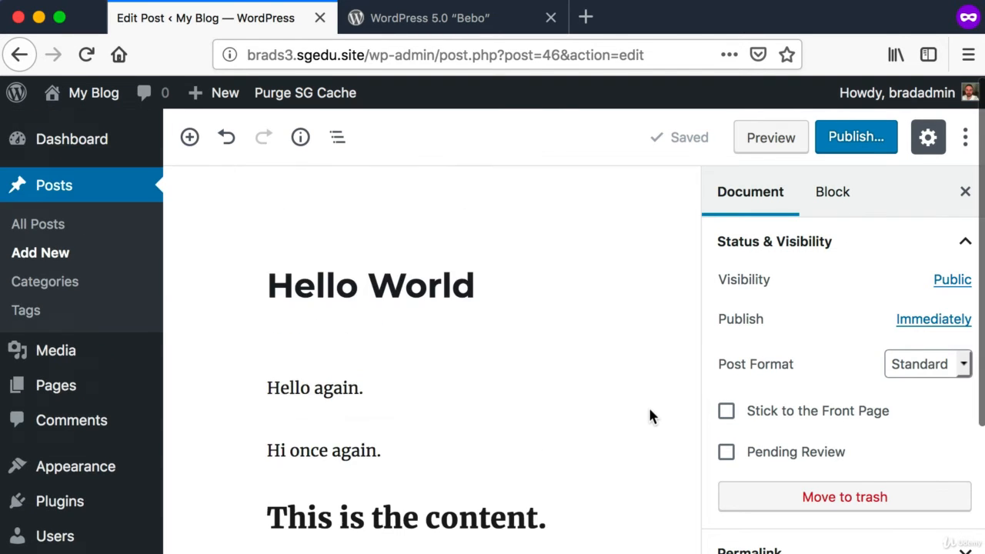
pyautogui.press('super+shift+4')
pyautogui.moveTo(198, 170); pyautogui.dragTo(971, 545)
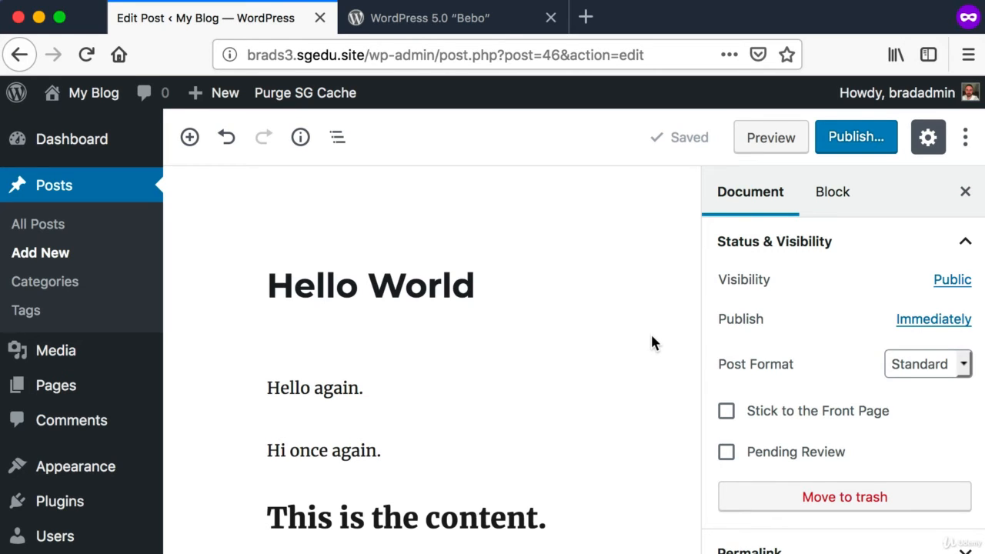
pyautogui.press('super+shift+4')
pyautogui.moveTo(192, 158); pyautogui.dragTo(962, 491)
# Step: Leave the post editor and open the site's list of installed plugins
pyautogui.press('super+shift+4')
pyautogui.moveTo(171, 106); pyautogui.dragTo(5, 553)
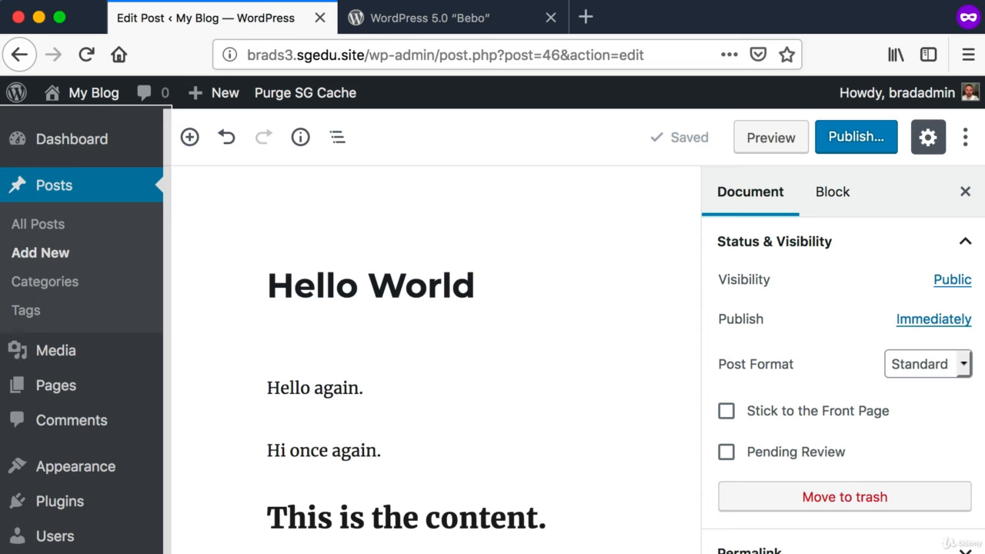
pyautogui.moveTo(18, 510)
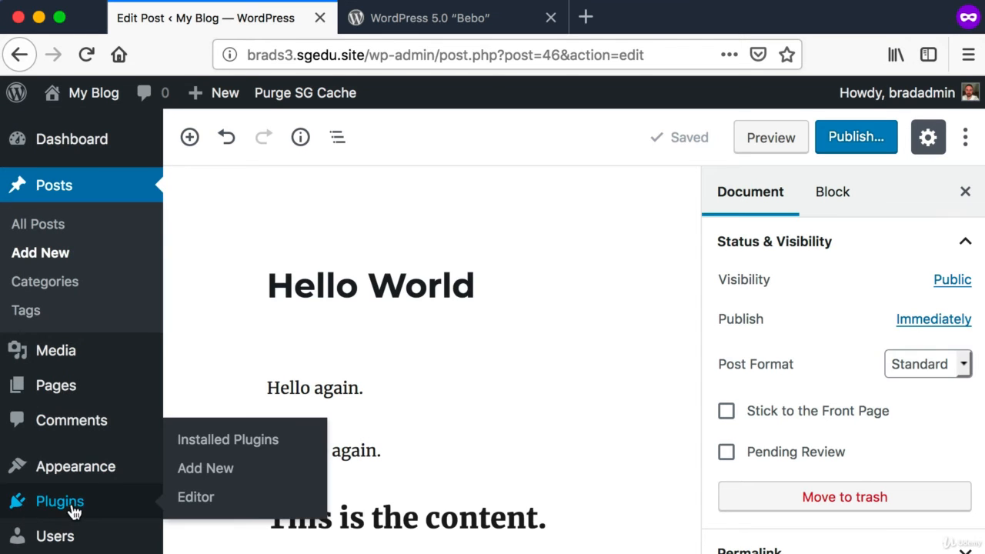
pyautogui.press('super+shift+4')
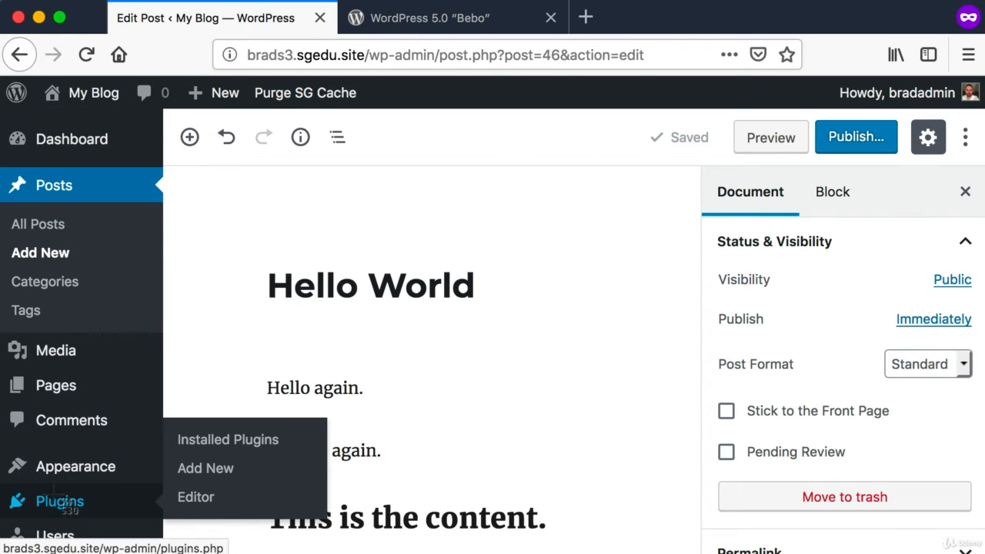
pyautogui.moveTo(1, 479); pyautogui.dragTo(120, 517)
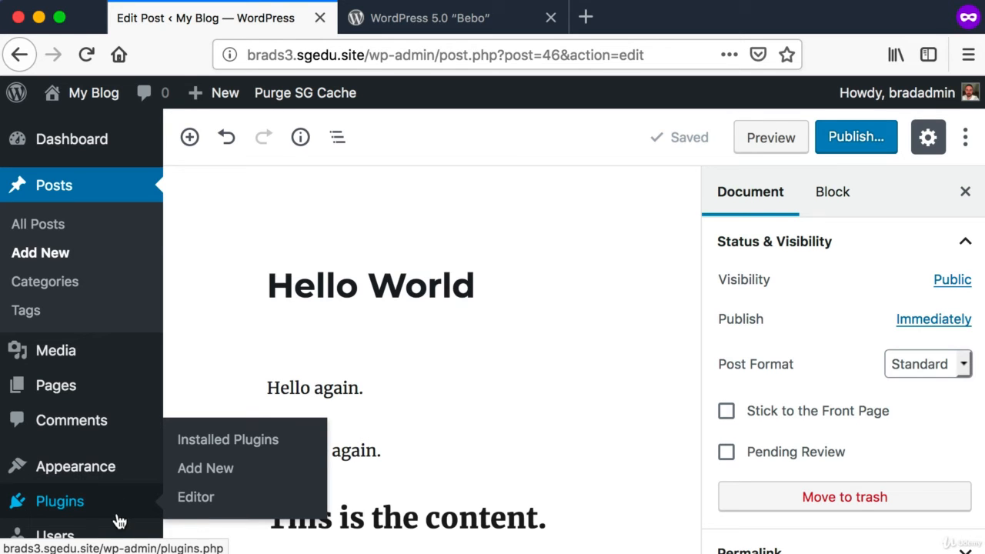
pyautogui.click(57, 504)
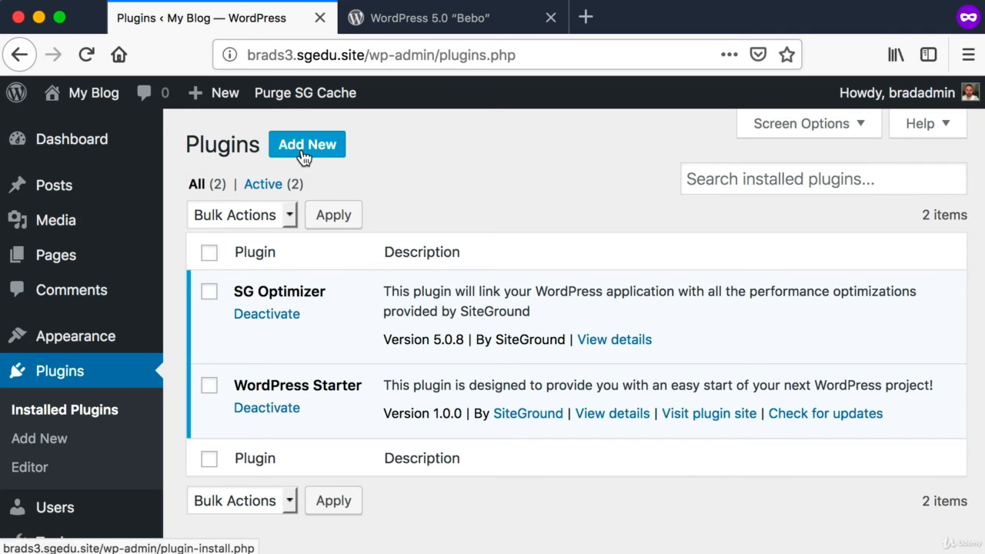
# Step: Open the page for adding a new plugin
pyautogui.press('super+shift+4')
pyautogui.moveTo(263, 119); pyautogui.dragTo(339, 168)
pyautogui.press('super+shift+4')
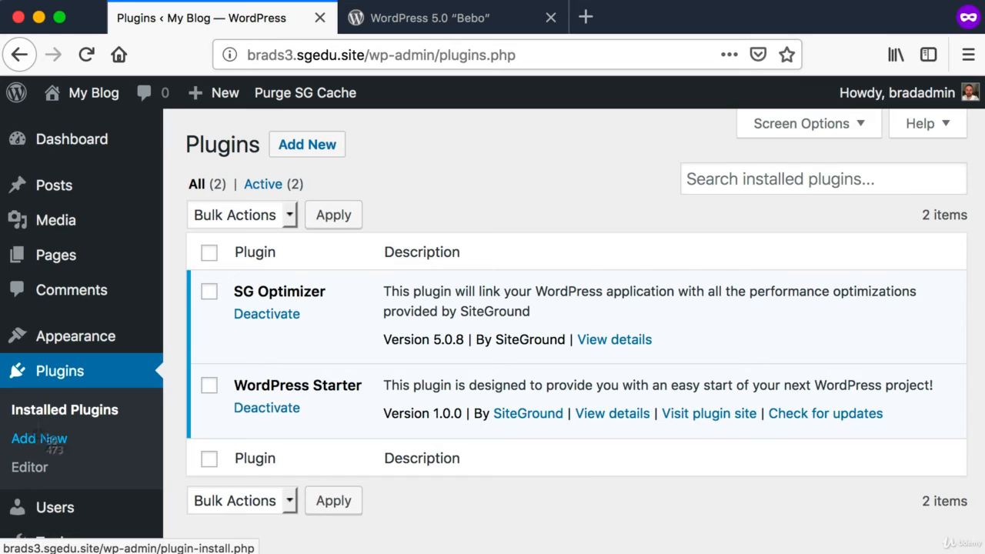
pyautogui.moveTo(7, 424); pyautogui.dragTo(89, 425)
pyautogui.click(321, 154)
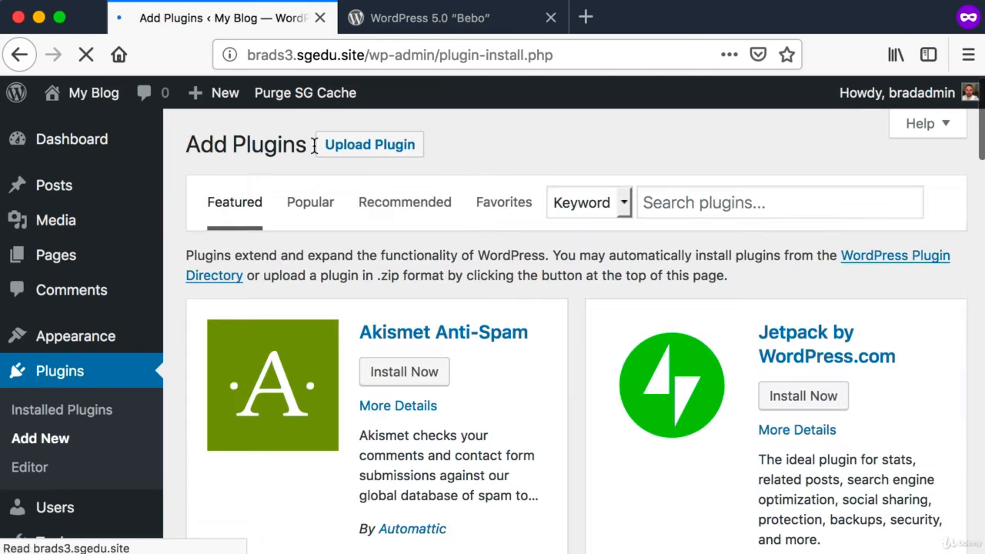
# Step: Search the plugin directory by keyword for "Classic Editor"
pyautogui.press('super+shift+4')
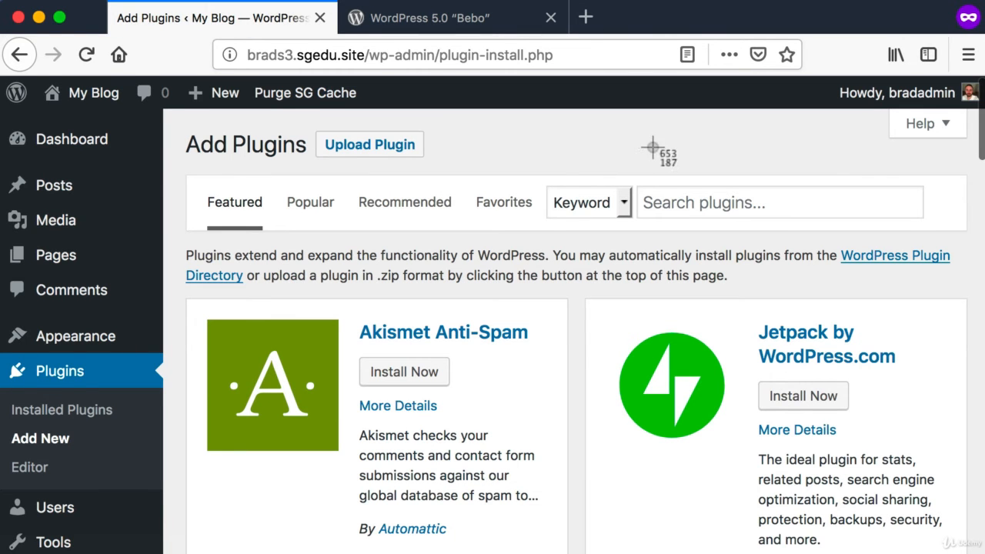
pyautogui.moveTo(644, 151); pyautogui.dragTo(930, 229)
pyautogui.press('Escape')
pyautogui.click(731, 198)
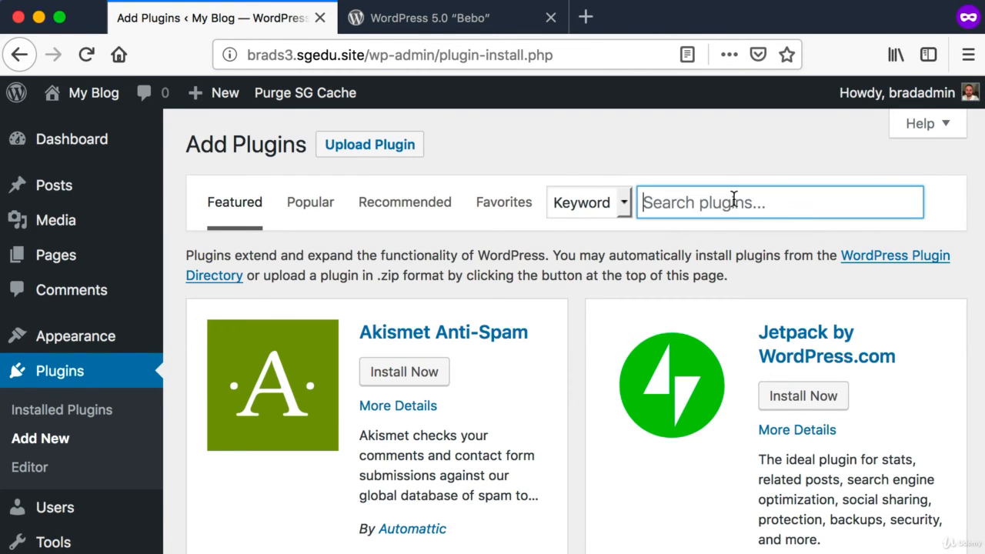
pyautogui.press('super+shift+4')
pyautogui.moveTo(619, 170); pyautogui.dragTo(931, 231)
pyautogui.write('Classi')
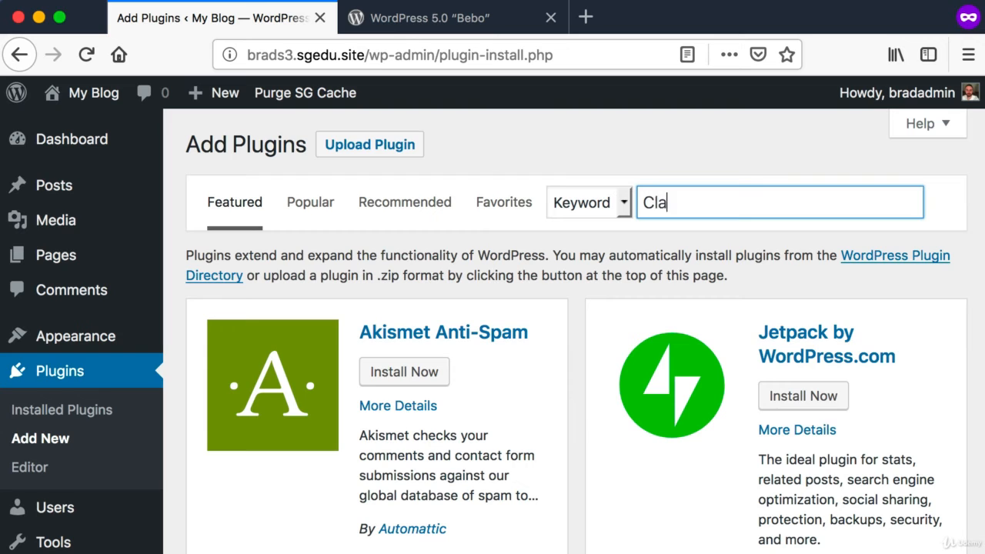
pyautogui.write('c Editor')
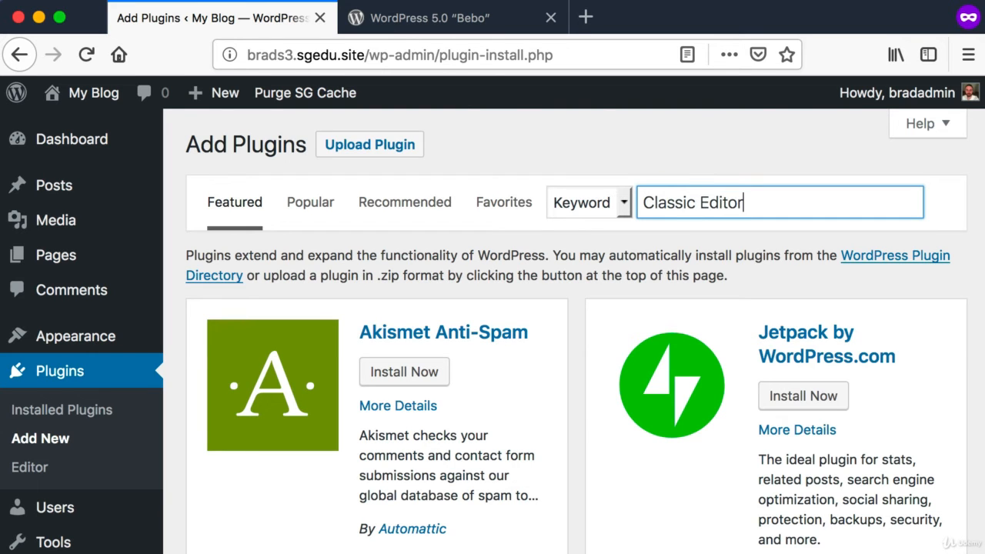
# Step: Examine the description and author of the Classic Editor plugin in the search results
pyautogui.scroll(-1, 487, 291)
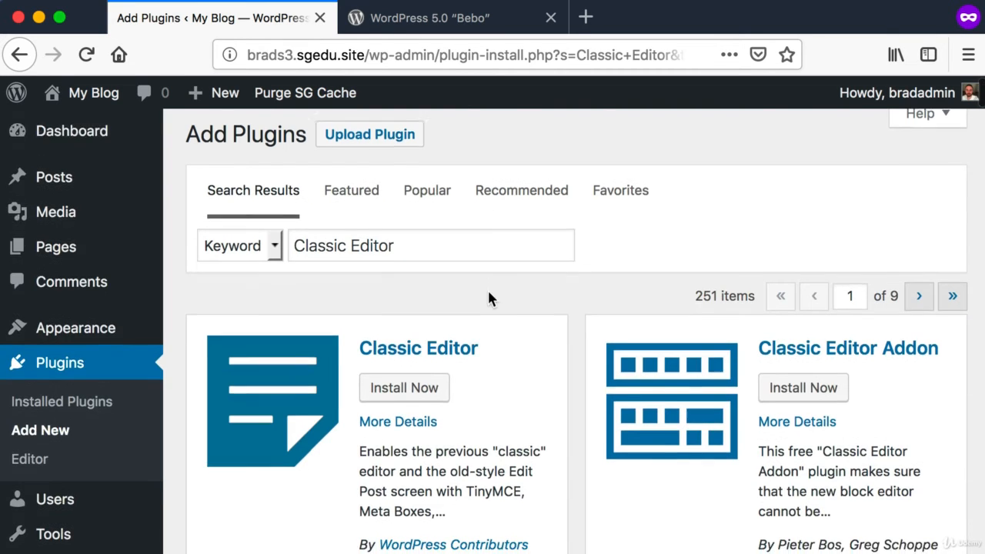
pyautogui.press('super+shift+4')
pyautogui.moveTo(177, 271); pyautogui.dragTo(570, 525)
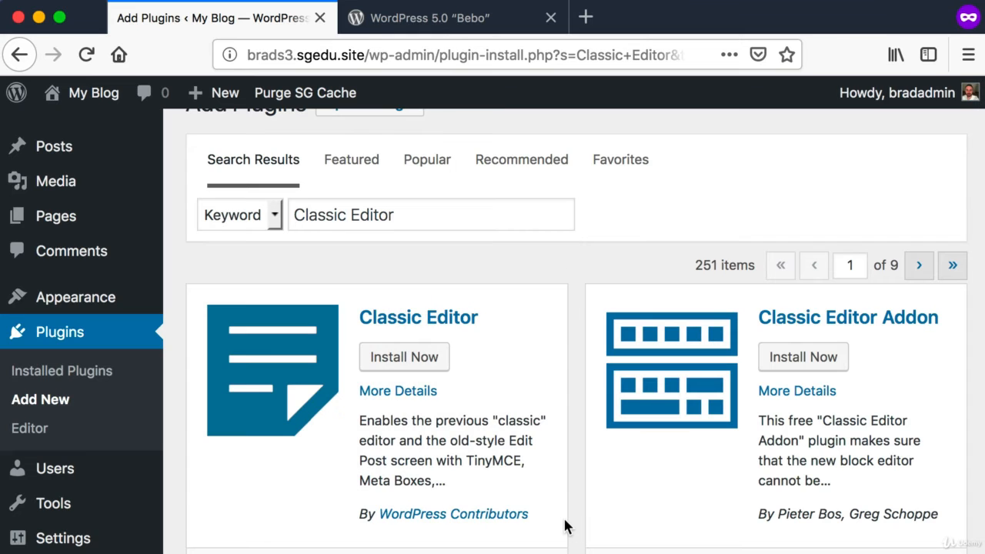
pyautogui.scroll(-1, 564, 527)
pyautogui.scroll(-1, 564, 526)
pyautogui.press('super+shift+4')
pyautogui.moveTo(349, 445); pyautogui.dragTo(554, 488)
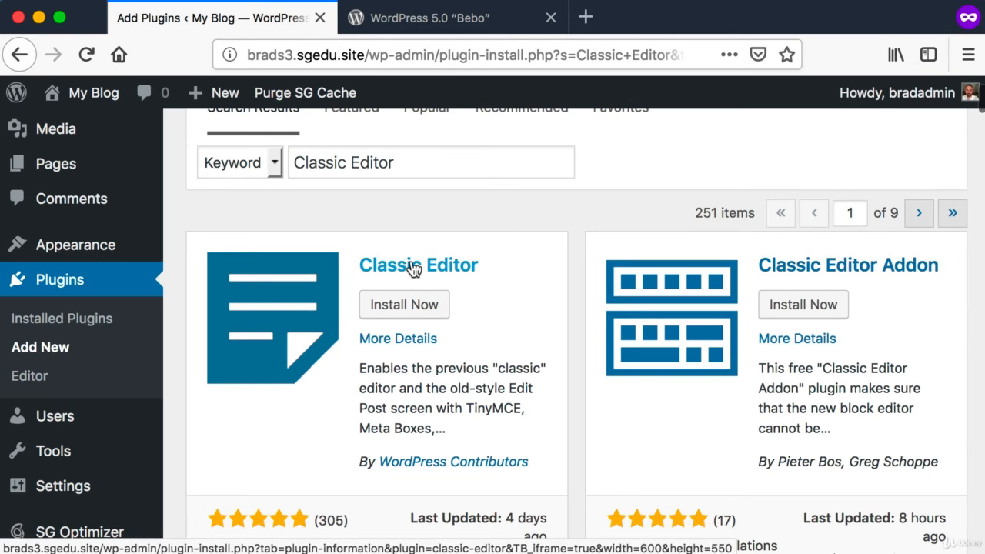
pyautogui.press('super+shift+4')
pyautogui.moveTo(176, 217); pyautogui.dragTo(565, 458)
# Step: Check the star rating and number of active installations of the Classic Editor plugin
pyautogui.scroll(-1, 245, 388)
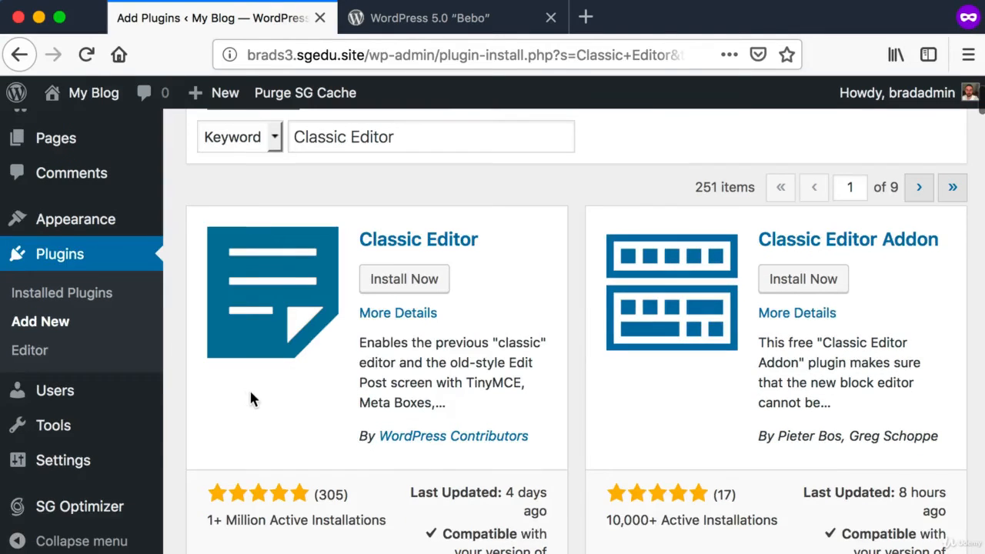
pyautogui.press('super+shift+4')
pyautogui.moveTo(191, 478); pyautogui.dragTo(324, 512)
pyautogui.moveTo(331, 510); pyautogui.dragTo(355, 508)
pyautogui.press('Escape')
pyautogui.scroll(1, 355, 509)
pyautogui.press('shift+super+4')
pyautogui.moveTo(389, 542); pyautogui.dragTo(194, 513)
pyautogui.press('Escape')
pyautogui.scroll(1, 312, 337)
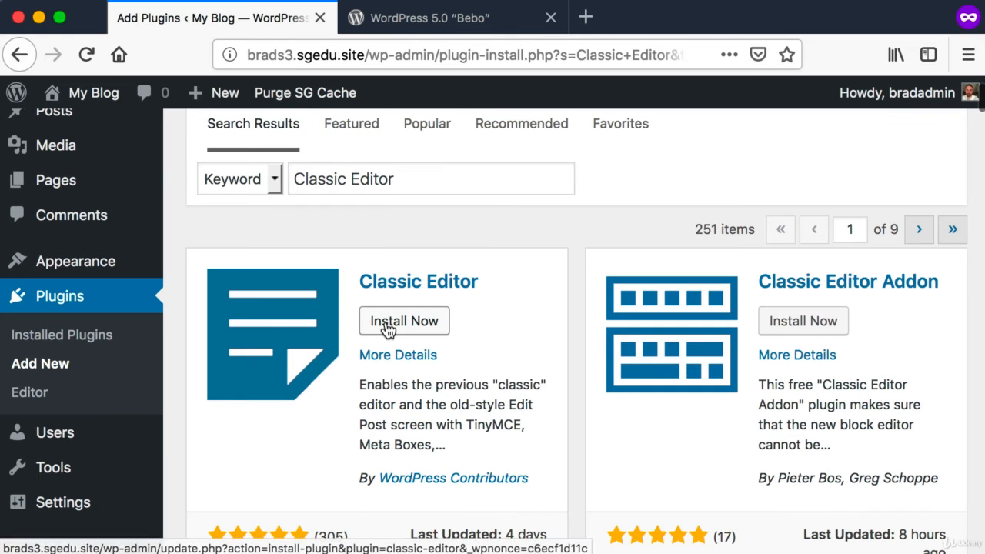
# Step: Install the Classic Editor plugin by WordPress Contributors and activate it
pyautogui.press('shift+super+4')
pyautogui.moveTo(358, 292); pyautogui.dragTo(454, 331)
pyautogui.press('Escape')
pyautogui.scroll(1, 399, 325)
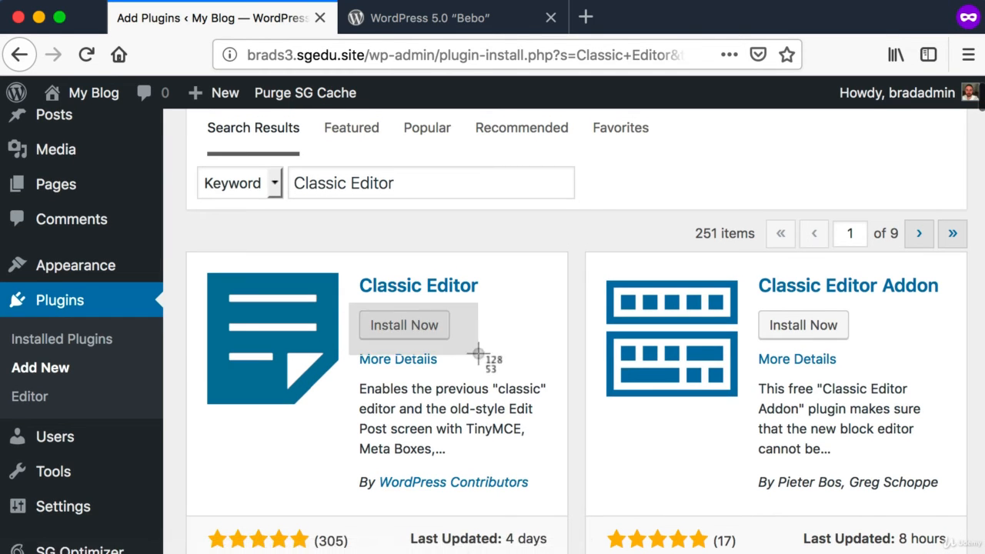
pyautogui.click(414, 333)
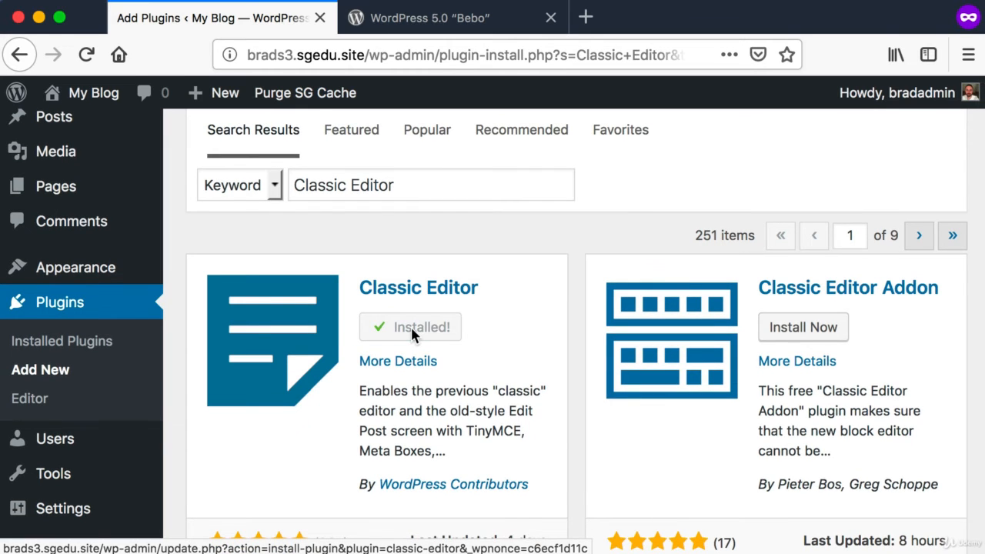
pyautogui.press('super+shift+4')
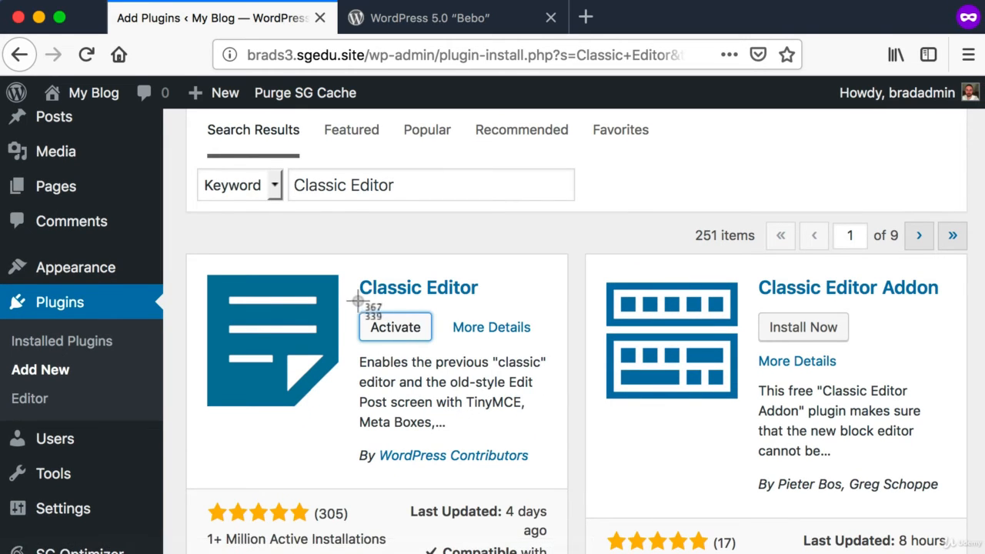
pyautogui.moveTo(355, 303); pyautogui.dragTo(436, 348)
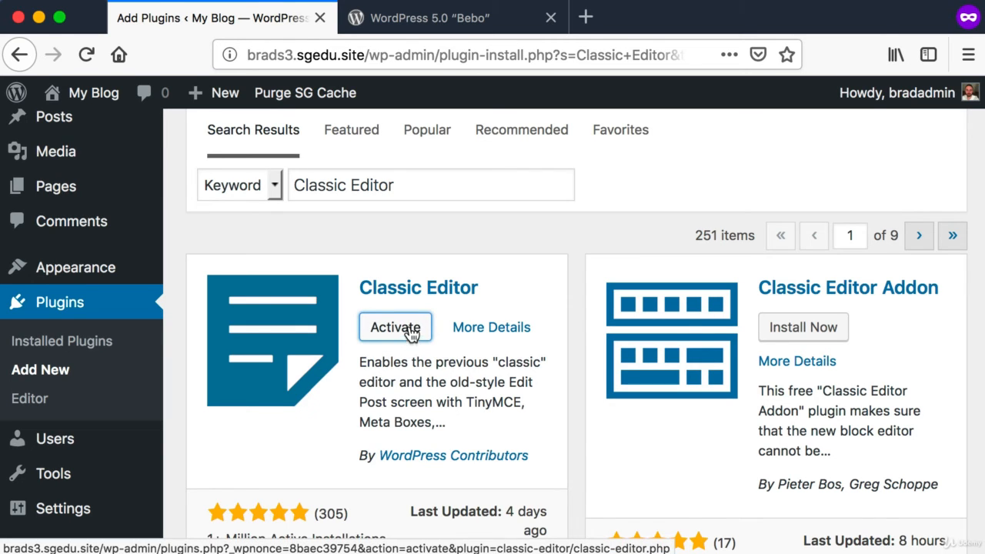
pyautogui.click(369, 326)
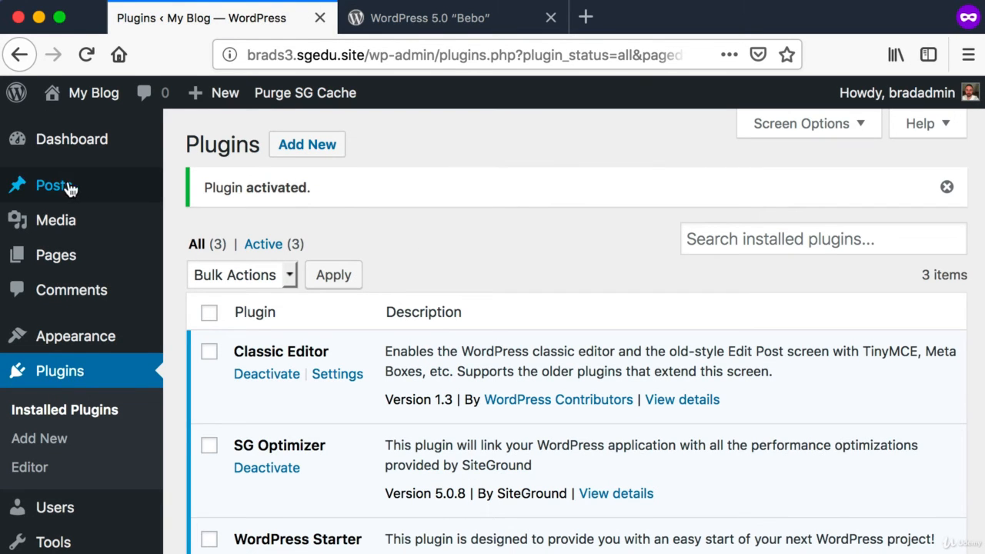
# Step: Start a new post and examine the classic editor's title field, formatting toolbar and content area
pyautogui.moveTo(48, 183)
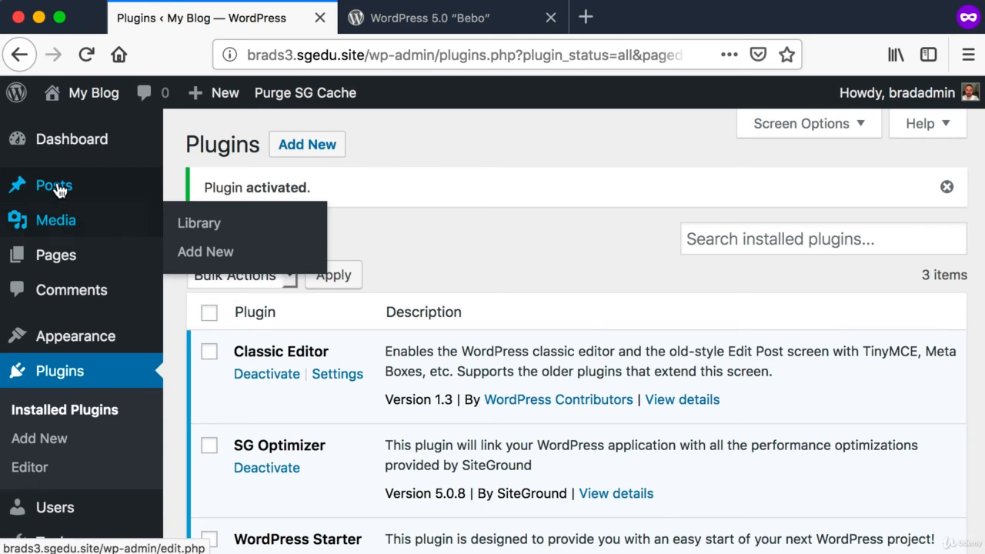
pyautogui.click(220, 221)
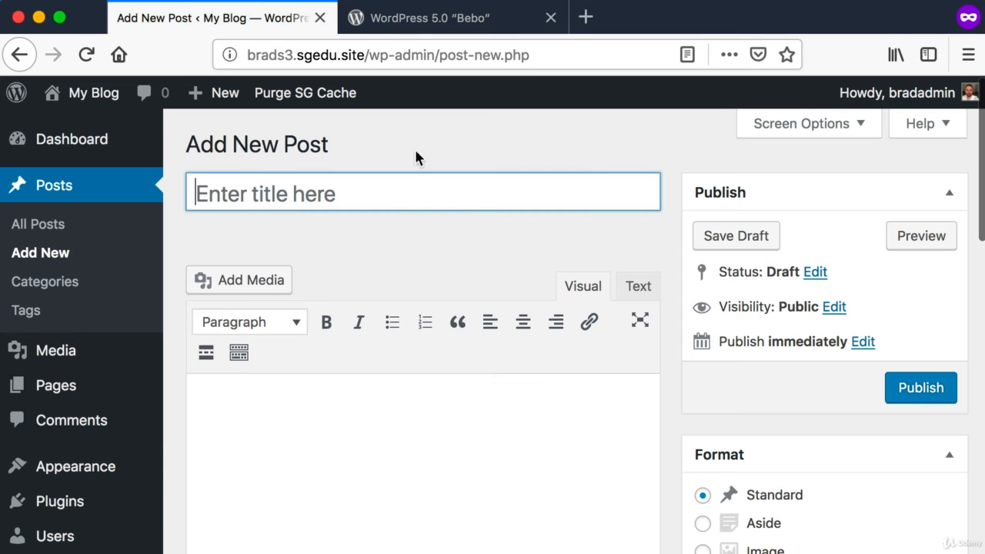
pyautogui.press('super+shift+4')
pyautogui.moveTo(188, 127); pyautogui.dragTo(671, 491)
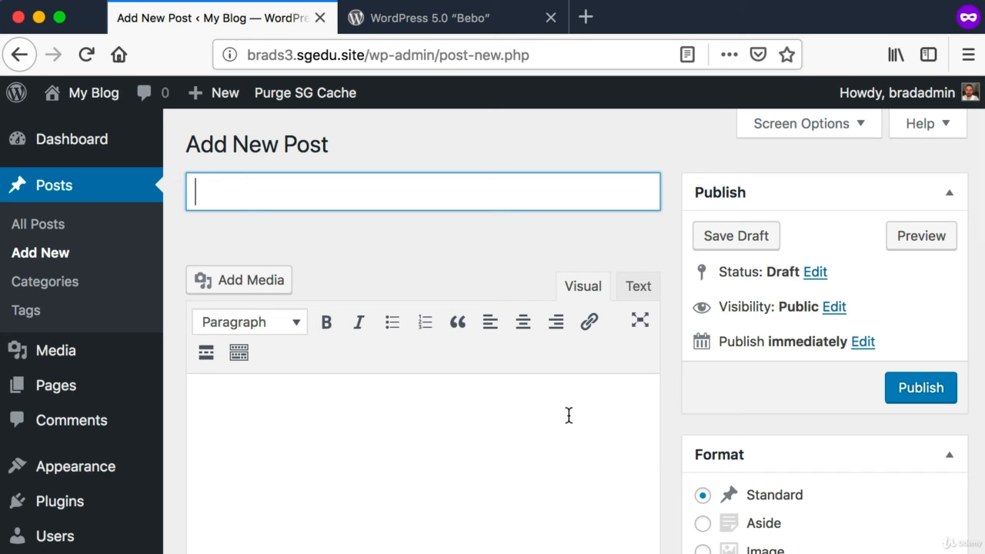
pyautogui.press('super+shift+4')
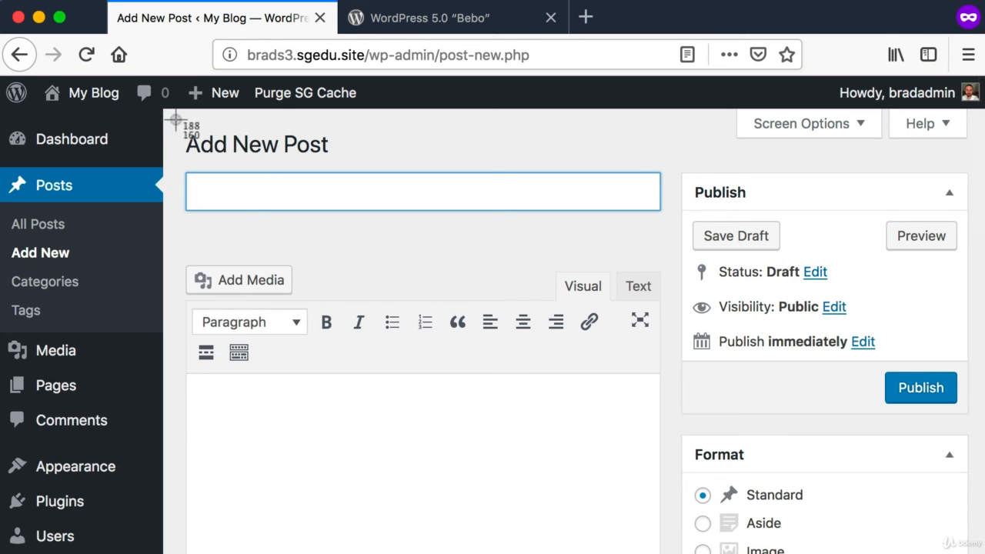
# Step: Give the new post the title "Hello World"
pyautogui.moveTo(175, 120); pyautogui.dragTo(983, 553)
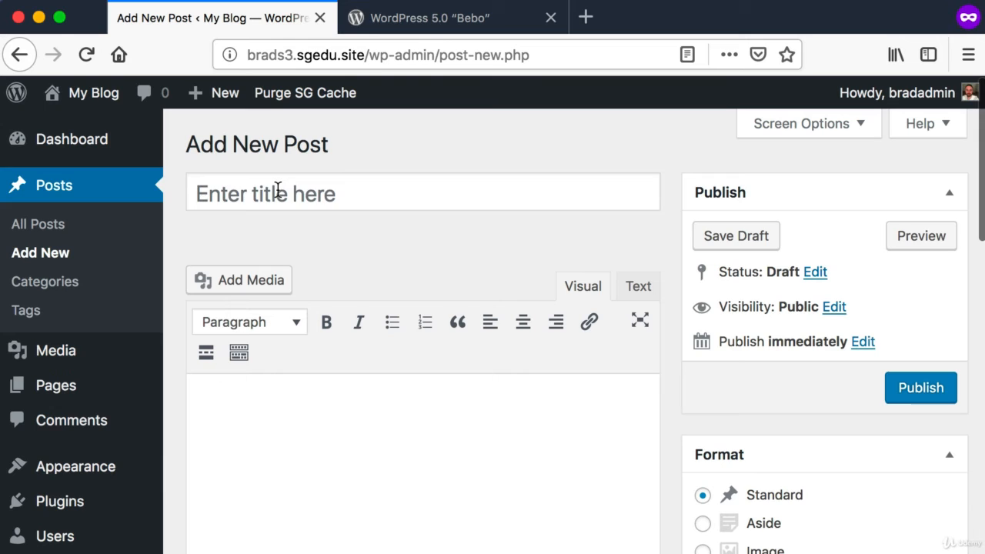
pyautogui.press('super+shift+4')
pyautogui.moveTo(213, 159); pyautogui.dragTo(377, 238)
pyautogui.click(357, 196)
pyautogui.write('Hello w')
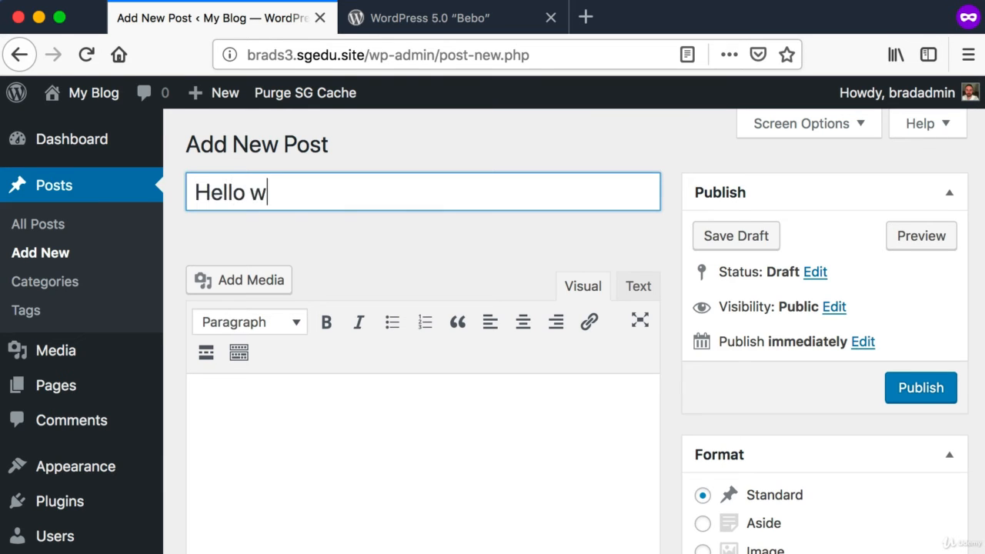
pyautogui.press('BackSpace')
pyautogui.write('World')
# Step: Write "Here is a bit of content." in the post's content area
pyautogui.press('super+shift+4')
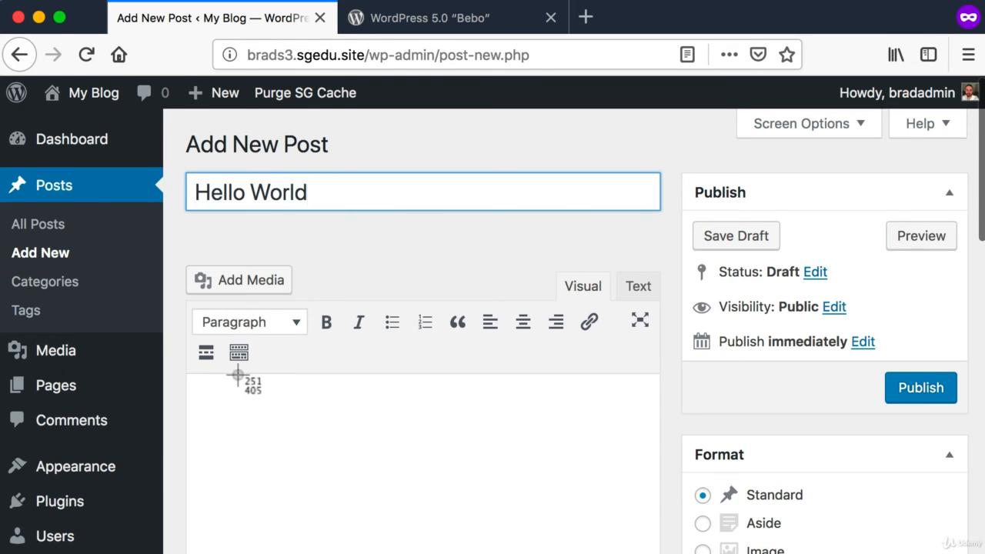
pyautogui.moveTo(236, 383); pyautogui.dragTo(599, 543)
pyautogui.click(424, 418)
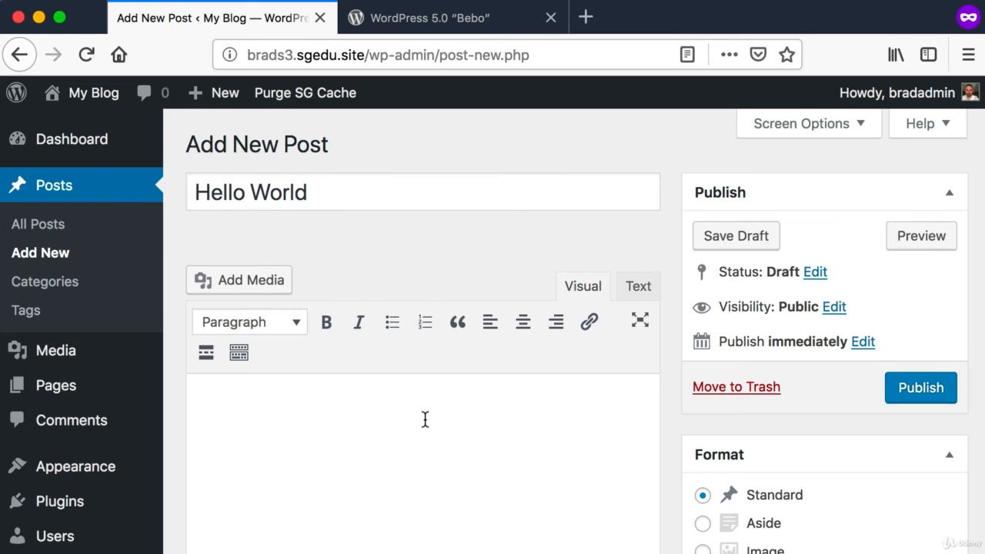
pyautogui.scroll(-1, 424, 417)
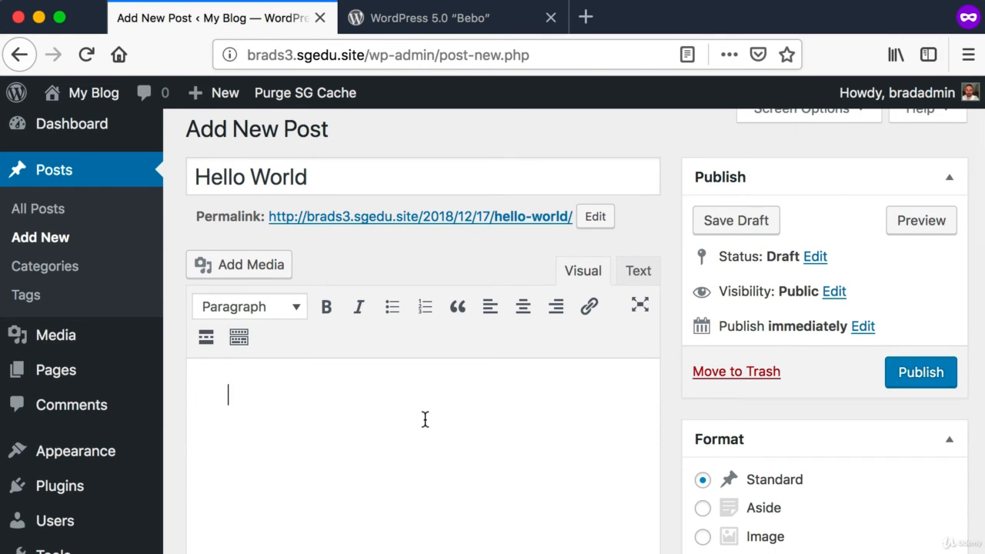
pyautogui.write('Here i')
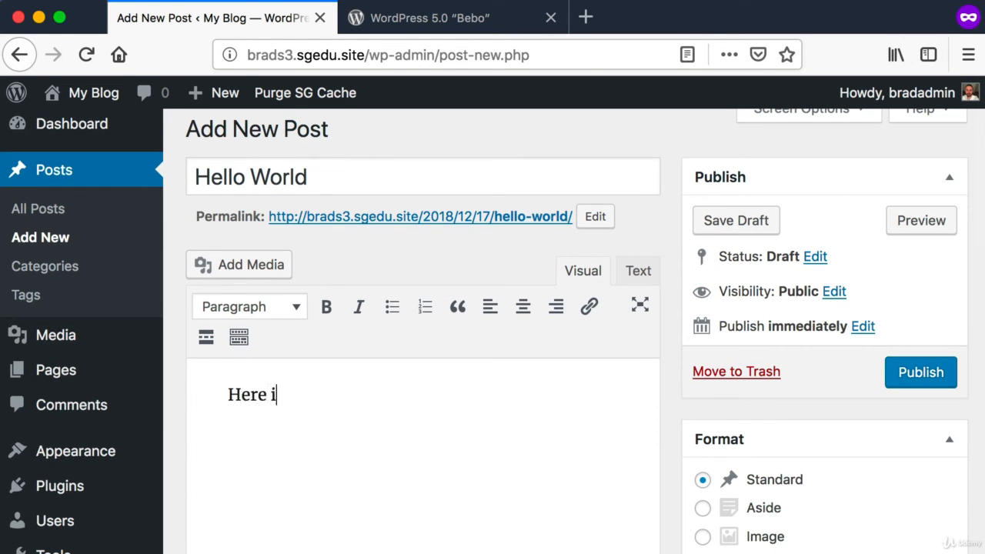
pyautogui.write('s a bit of content.')
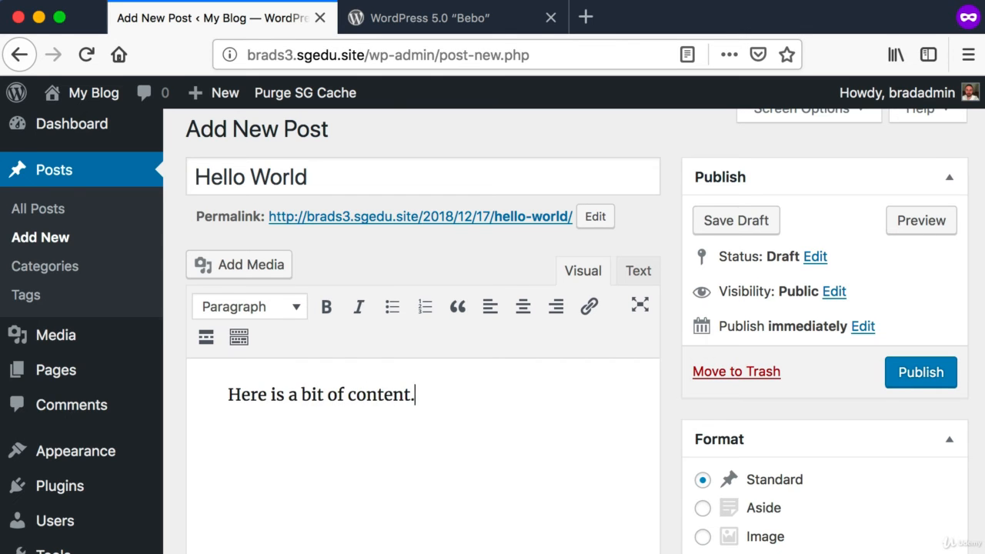
# Step: Add two more paragraphs, "Hello" and "Hi", below the first sentence of the content
pyautogui.scroll(-3, 418, 416)
pyautogui.press('super+shift+4')
pyautogui.moveTo(186, 240); pyautogui.dragTo(612, 537)
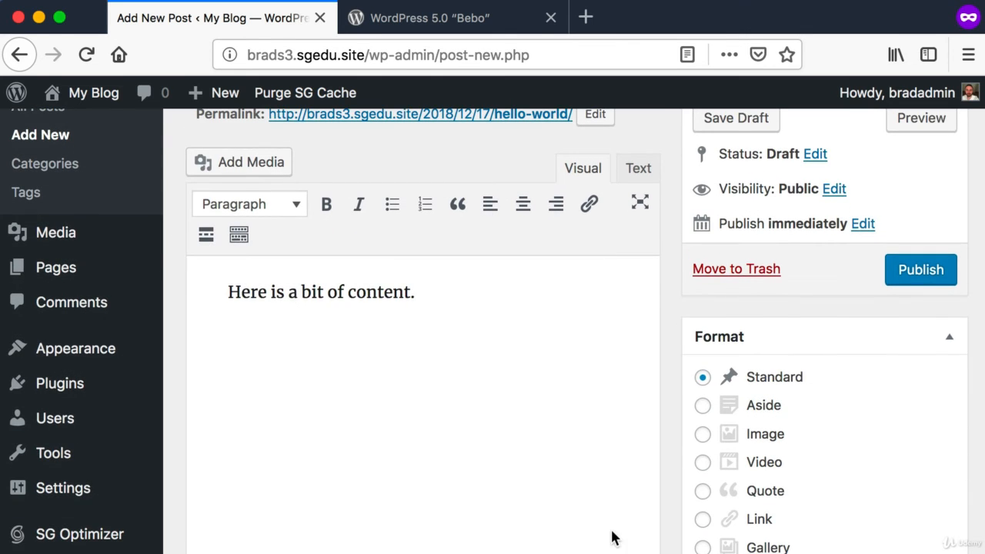
pyautogui.scroll(-1, 613, 531)
pyautogui.click(505, 260)
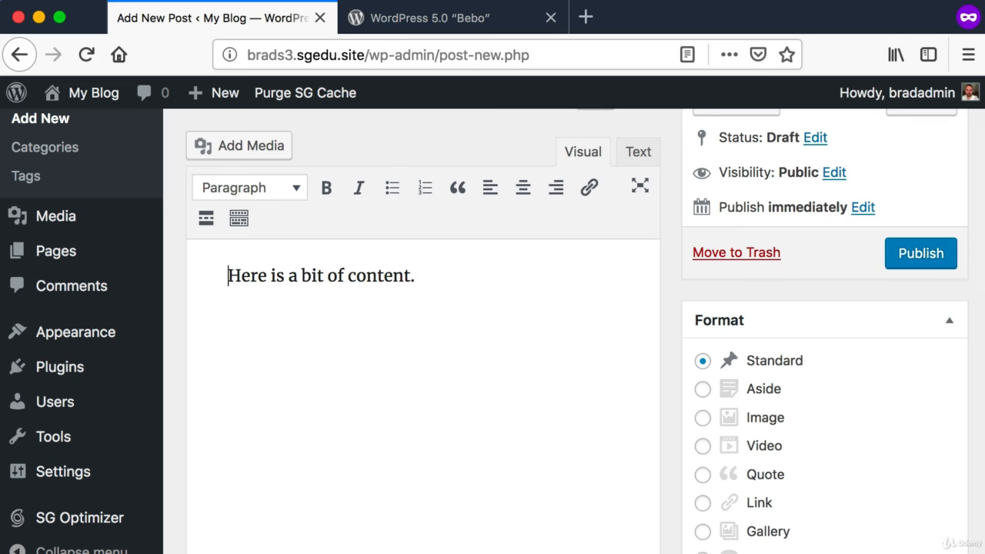
pyautogui.press('Down')
pyautogui.press('Return')
pyautogui.write('Hello')
pyautogui.press('Return')
pyautogui.write('Hi')
# Step: Make the word "content" in the first sentence bold
pyautogui.scroll(4, 364, 401)
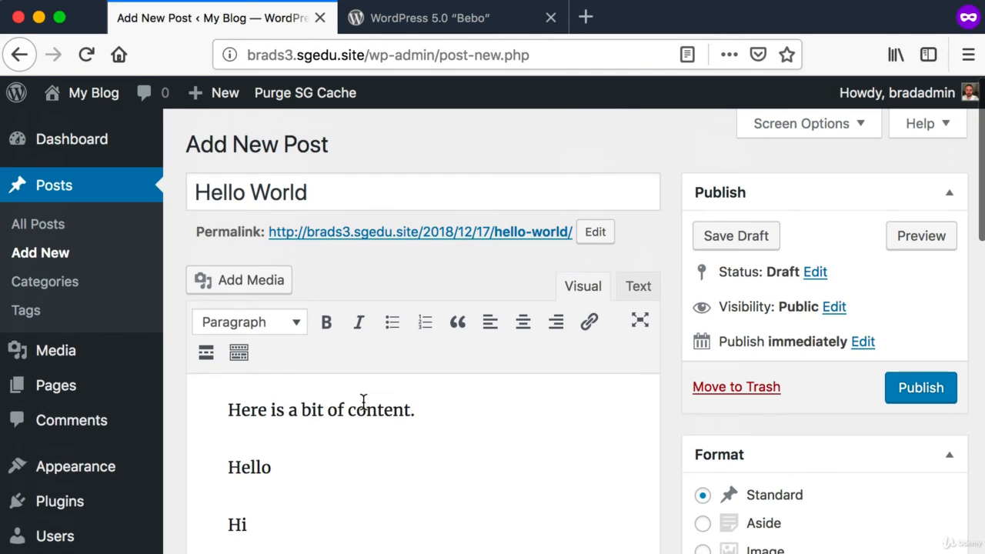
pyautogui.doubleClick(364, 402)
pyautogui.click(325, 323)
pyautogui.press('super+shift+4')
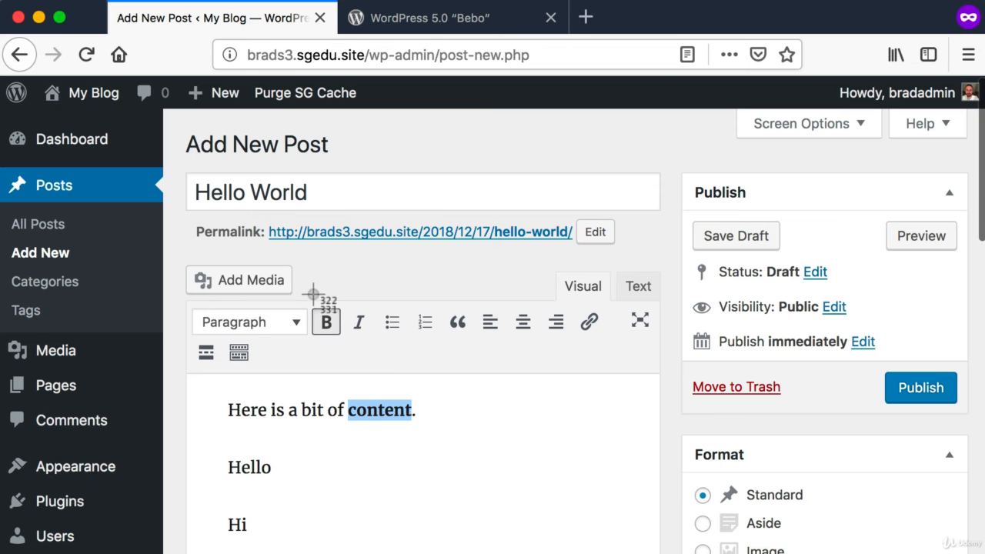
pyautogui.moveTo(313, 295); pyautogui.dragTo(347, 353)
pyautogui.press('super+shift+4')
pyautogui.moveTo(343, 296); pyautogui.dragTo(393, 353)
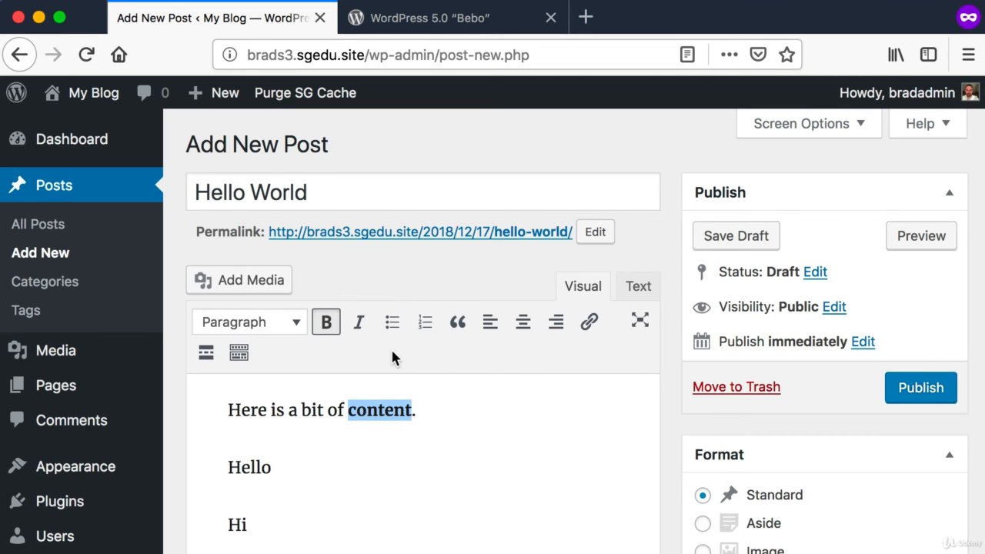
# Step: Format the "Hello" paragraph as Heading 2
pyautogui.scroll(-2, 391, 352)
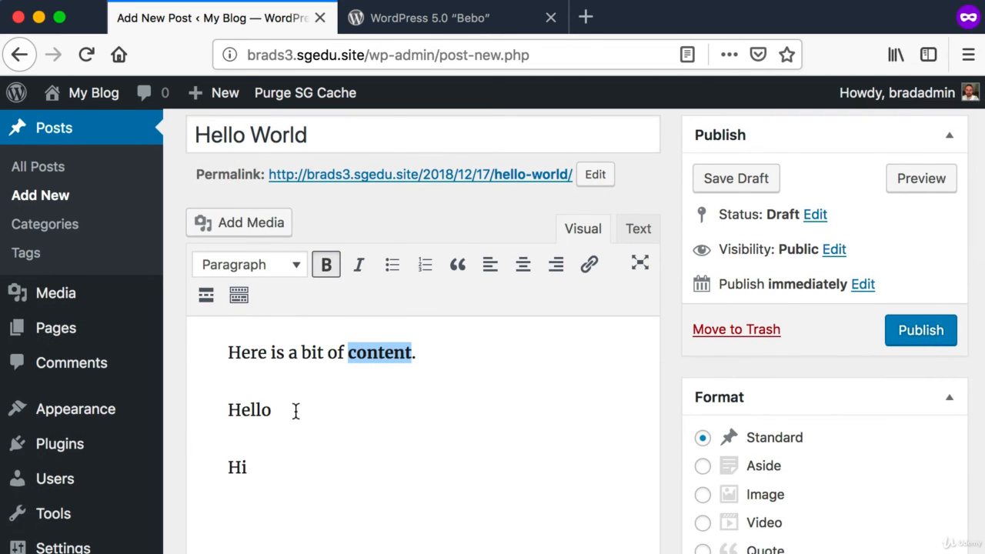
pyautogui.moveTo(296, 412); pyautogui.dragTo(211, 410)
pyautogui.press('super+shift+4')
pyautogui.moveTo(192, 244); pyautogui.dragTo(318, 270)
pyautogui.click(292, 270)
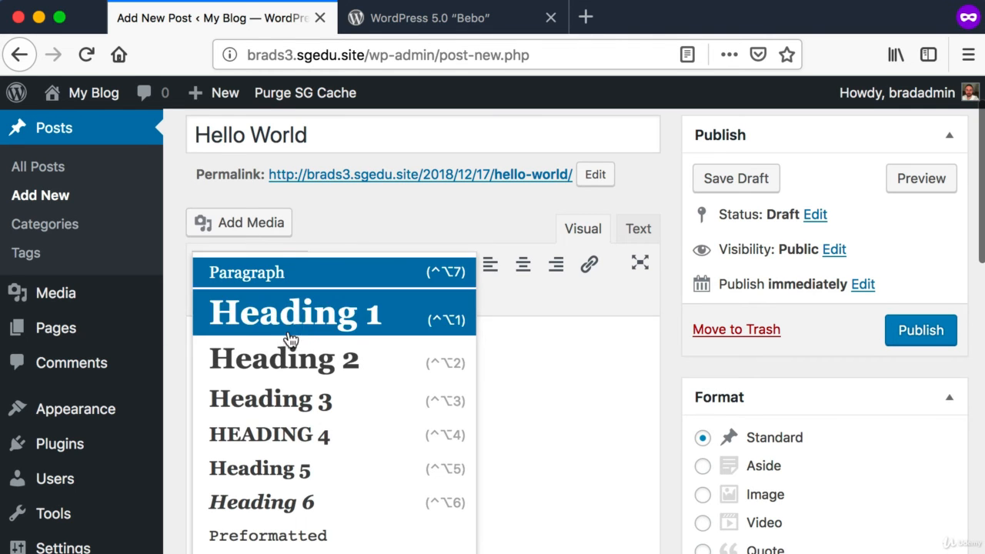
pyautogui.click(288, 356)
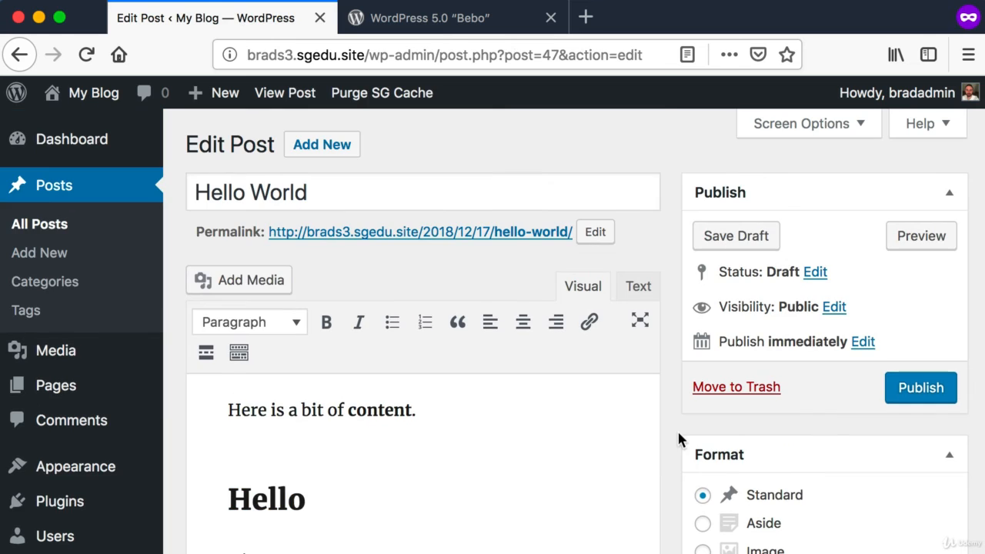
# Step: Examine the post's title and content area, the space between the first sentence and the heading, and the overall editor layout
pyautogui.press('super+shift+4')
pyautogui.moveTo(175, 165); pyautogui.dragTo(671, 546)
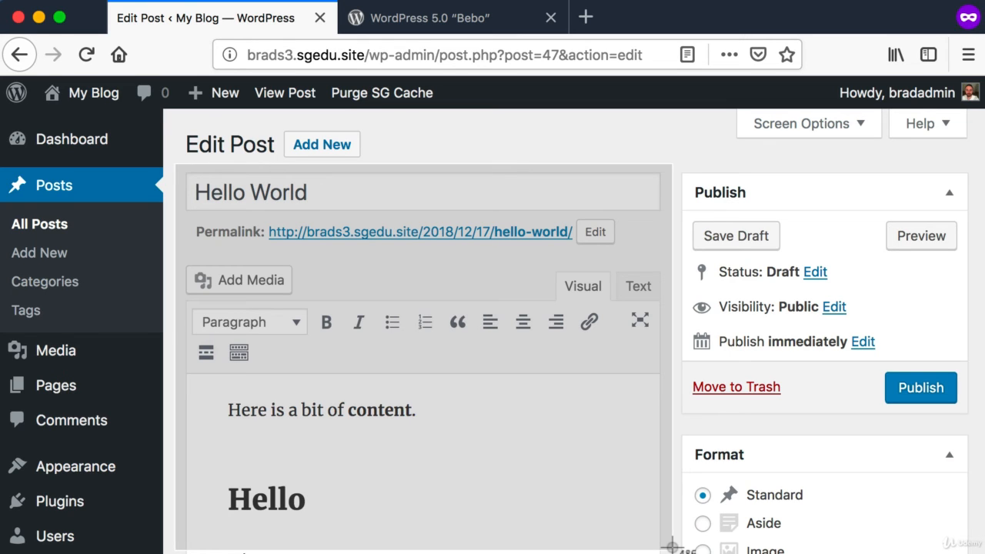
pyautogui.moveTo(671, 546); pyautogui.dragTo(671, 548)
pyautogui.press('super+shift+4')
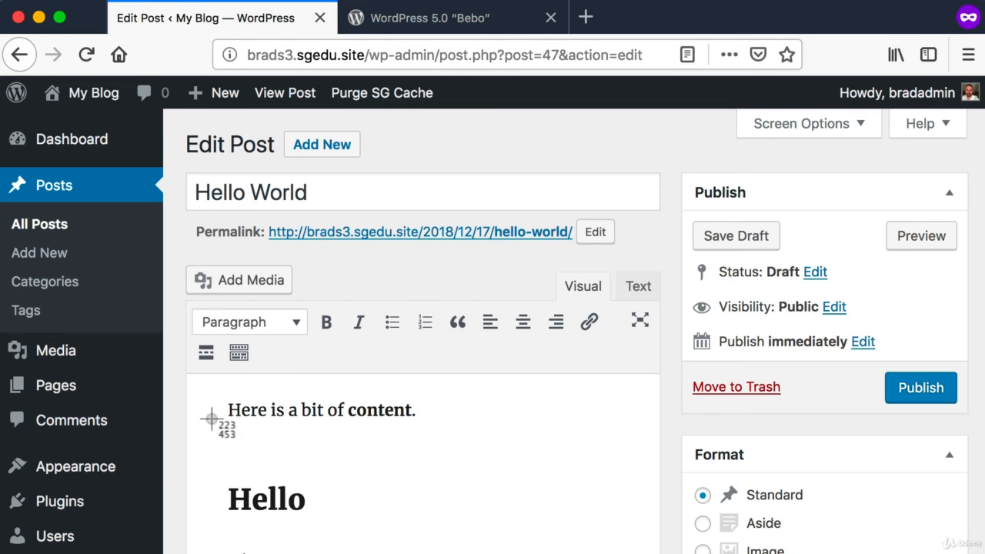
pyautogui.moveTo(213, 422); pyautogui.dragTo(515, 483)
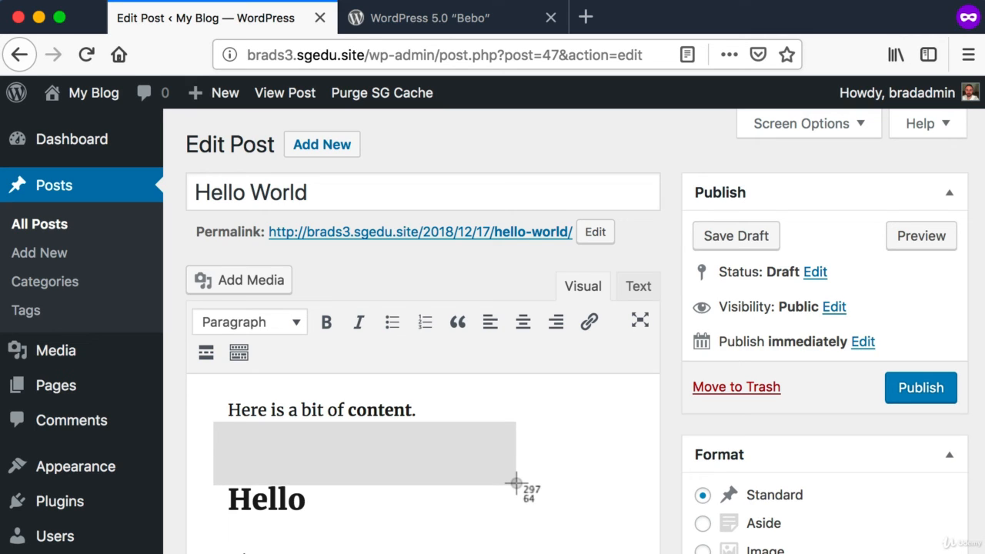
pyautogui.moveTo(516, 483); pyautogui.dragTo(516, 483)
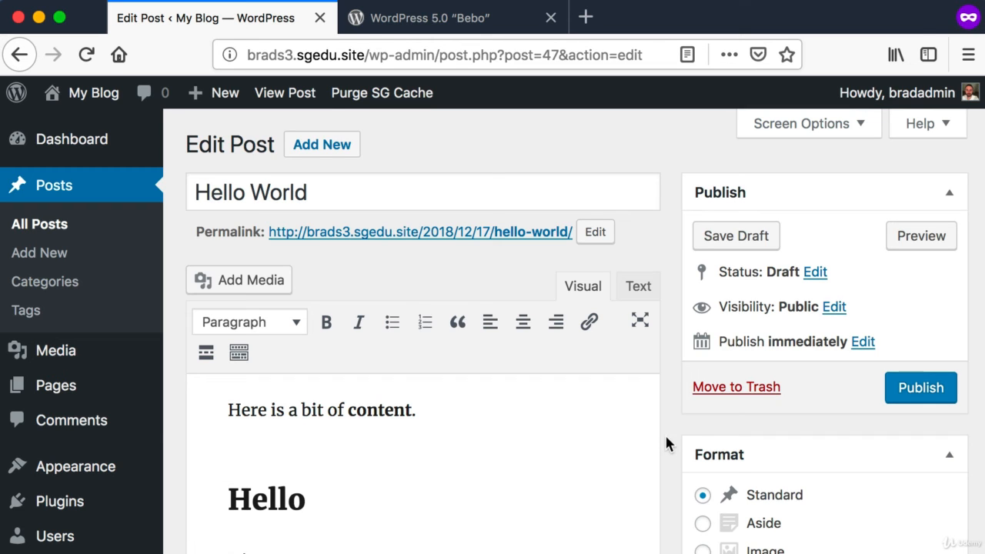
pyautogui.press('super+shift+4')
pyautogui.moveTo(176, 110); pyautogui.dragTo(899, 485)
pyautogui.moveTo(213, 207); pyautogui.dragTo(17, 525)
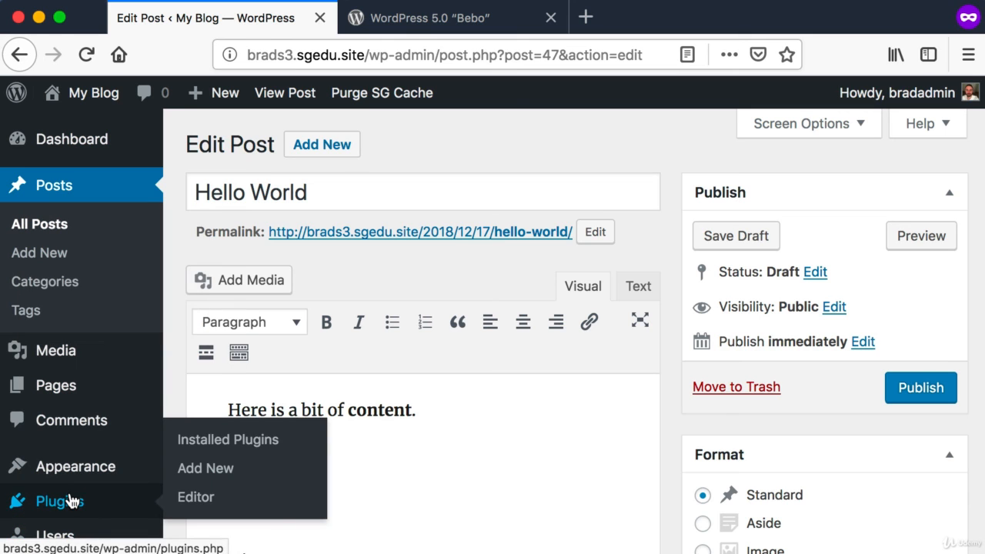
# Step: Open the installed plugins and look over the list
pyautogui.click(66, 501)
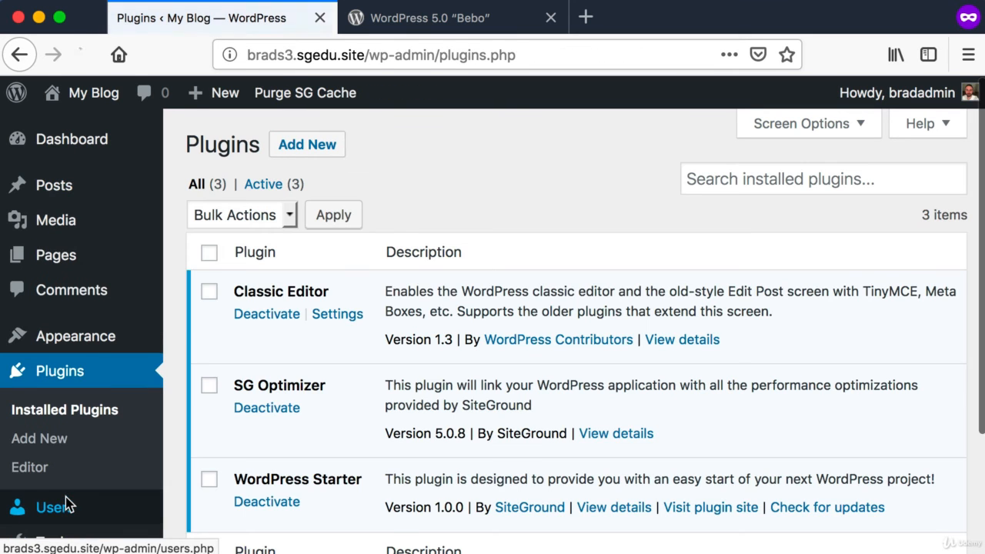
pyautogui.press('super+shift+4')
pyautogui.moveTo(185, 249); pyautogui.dragTo(590, 508)
# Step: Deactivate the Classic Editor plugin and activate it again
pyautogui.press('super+shift+4')
pyautogui.moveTo(231, 279); pyautogui.dragTo(301, 322)
pyautogui.press('super+shift+4')
pyautogui.click(262, 314)
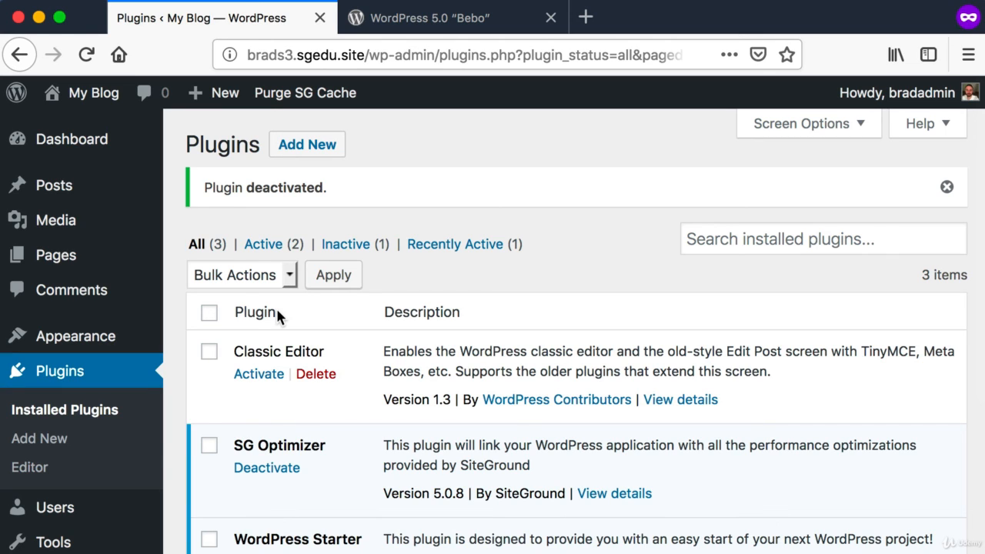
pyautogui.click(259, 374)
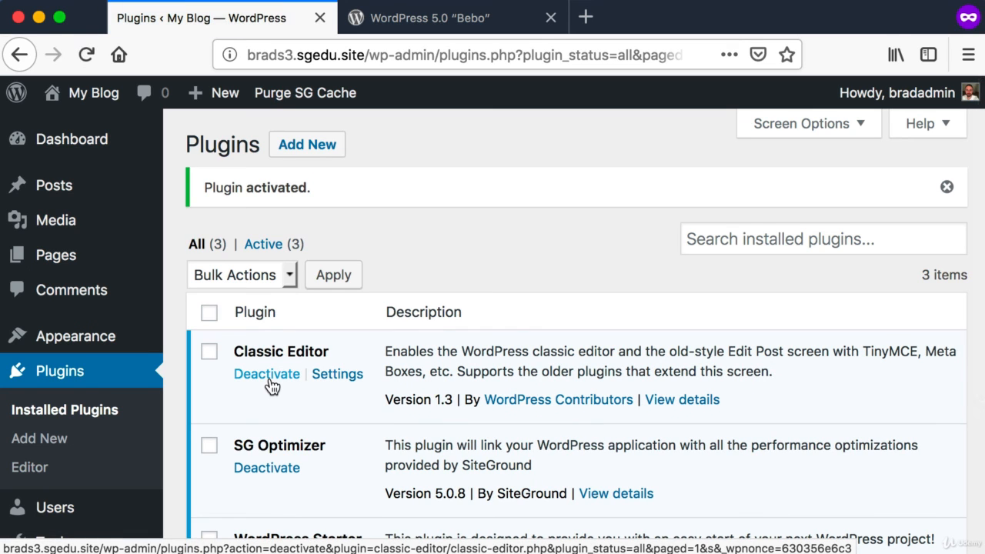